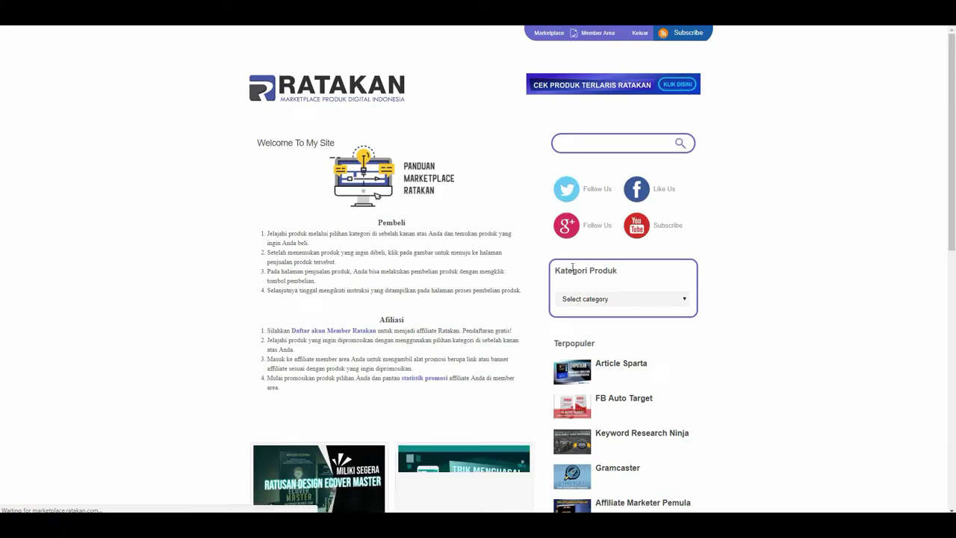
# Open the DASHOFFER site's blog from the admin dashboard and look over the product listings on the Ratakan marketplace
pyautogui.scroll(-3, 500, 317)
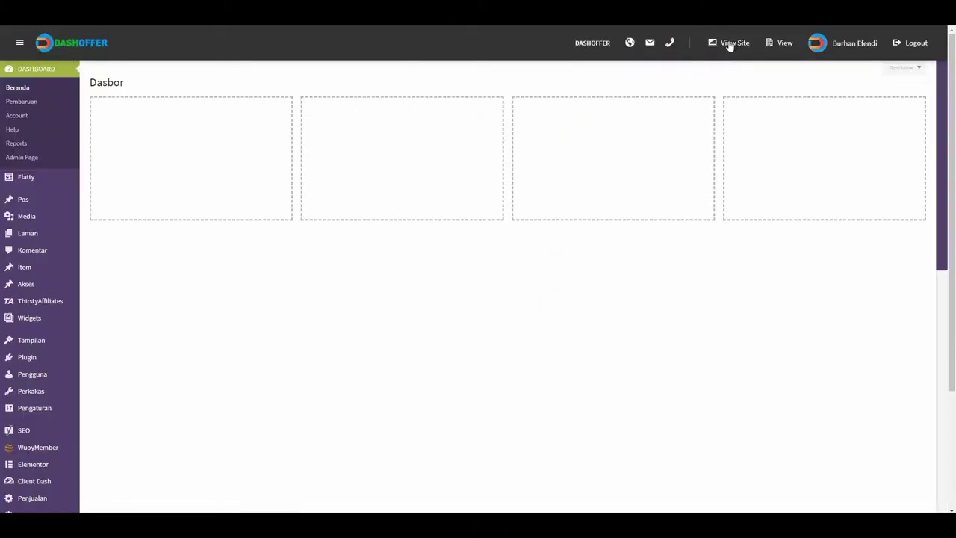
pyautogui.rightClick(730, 46)
pyautogui.click(768, 57)
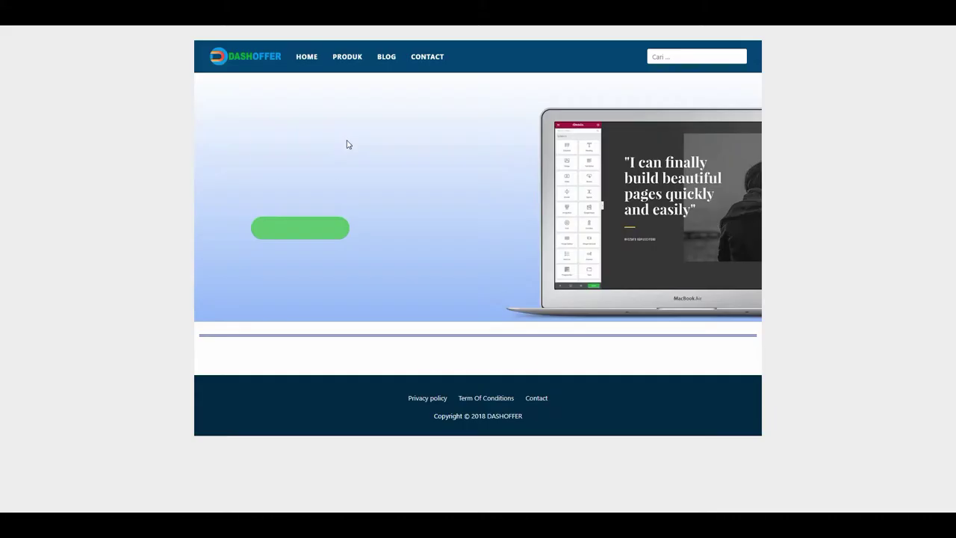
pyautogui.click(378, 58)
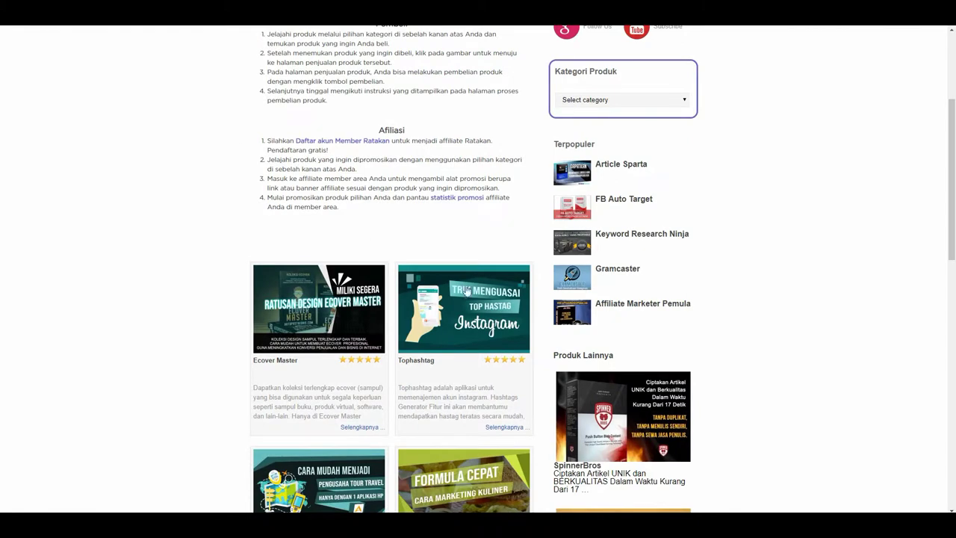
pyautogui.scroll(-3, 463, 287)
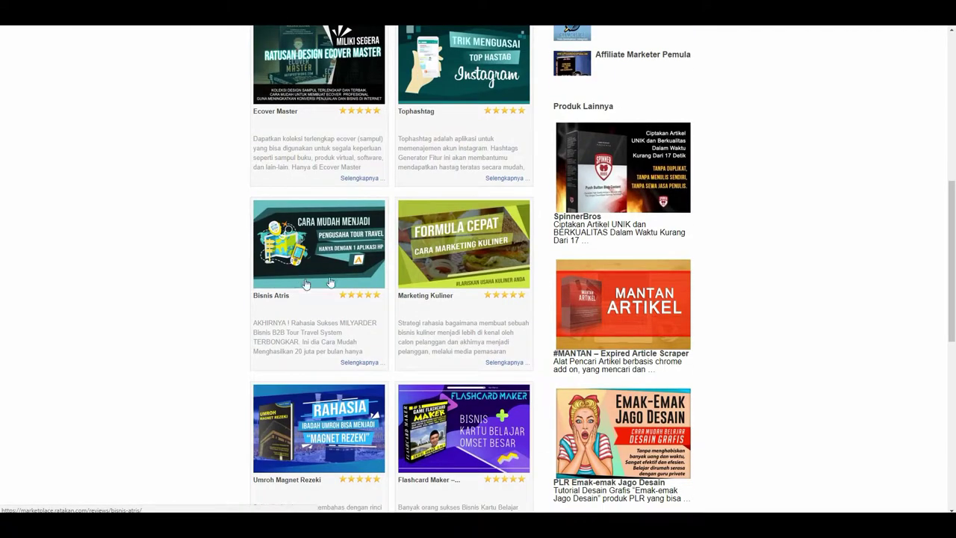
pyautogui.scroll(1, 331, 282)
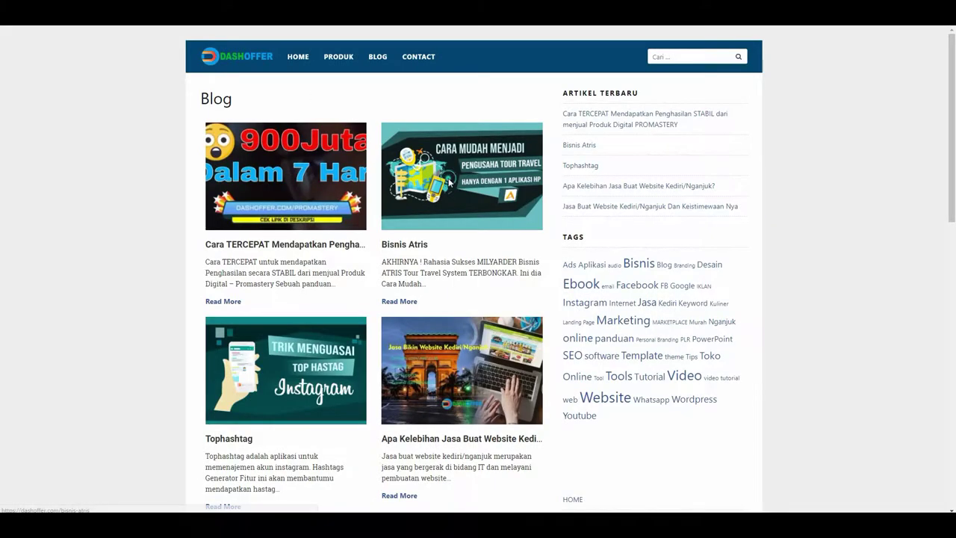
# Open the Bisnis Atris post from the blog and examine its banner, description and KLIK DISINI button
pyautogui.click(448, 185)
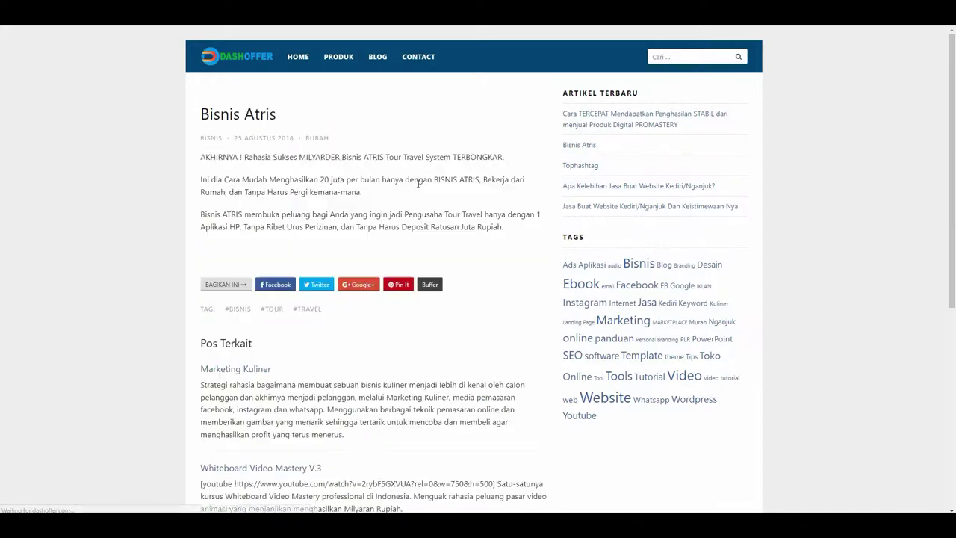
pyautogui.scroll(-1, 443, 228)
pyautogui.scroll(-1, 444, 228)
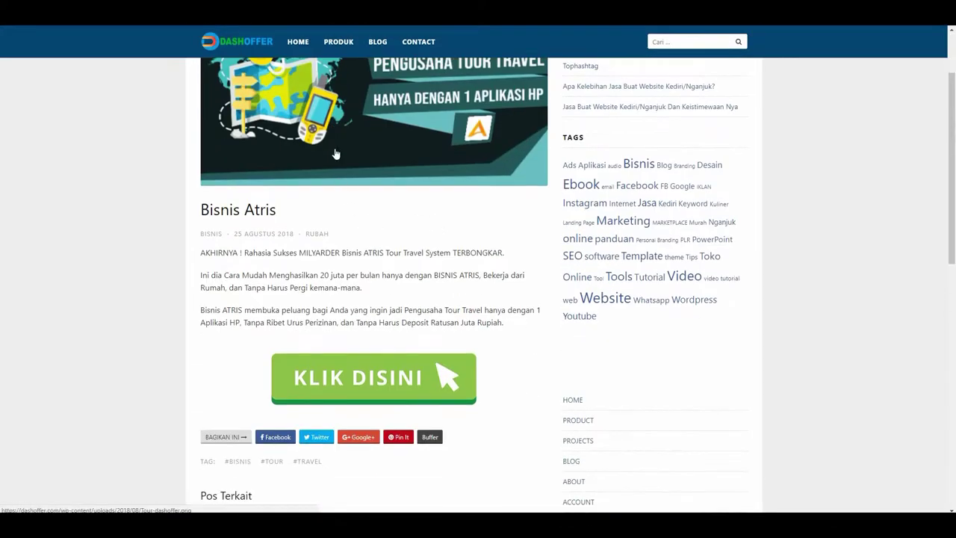
pyautogui.scroll(-1, 398, 201)
pyautogui.hotkey('ctrl', 'a')
pyautogui.click(386, 158)
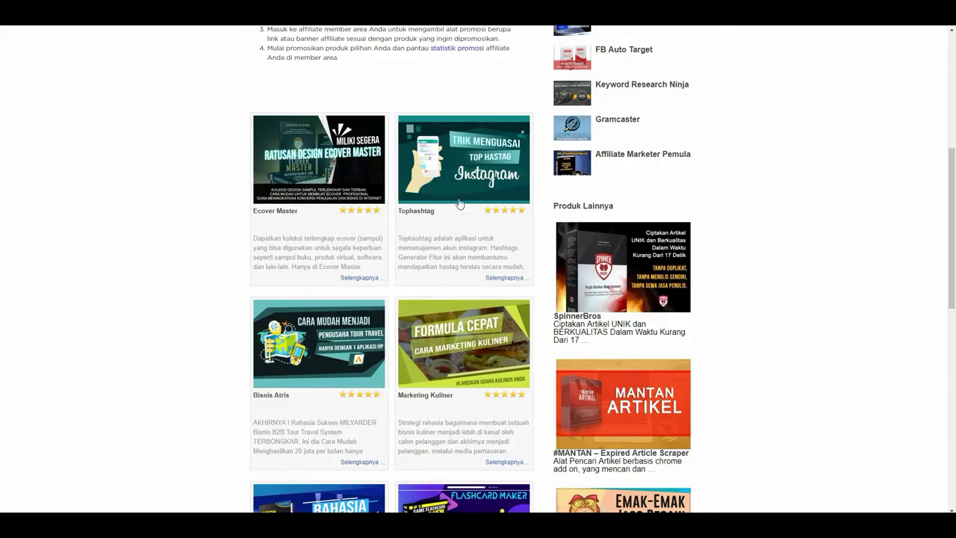
# Compare the blog's posts with the marketplace products and open the Ecover Master product page on Ratakan
pyautogui.scroll(1, 398, 215)
pyautogui.scroll(-1, 280, 220)
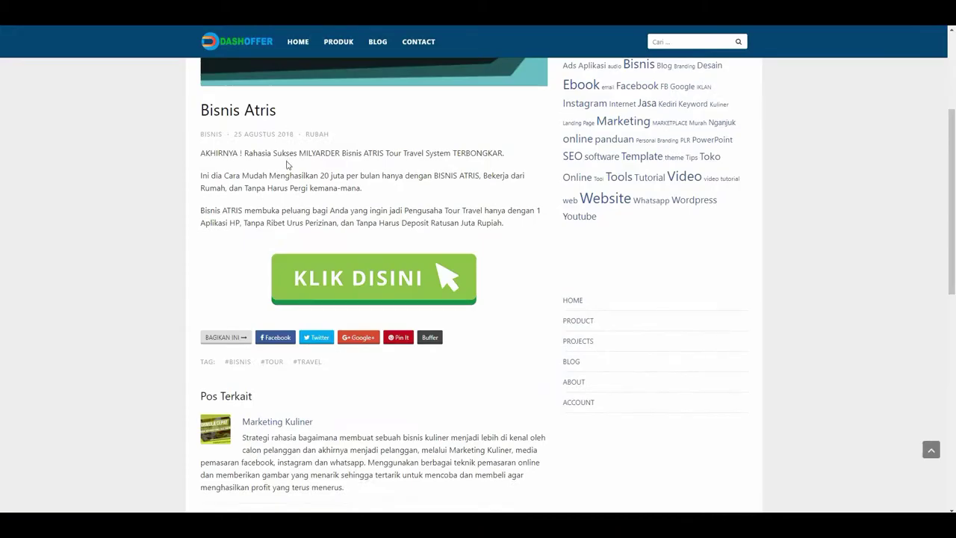
pyautogui.scroll(2, 286, 164)
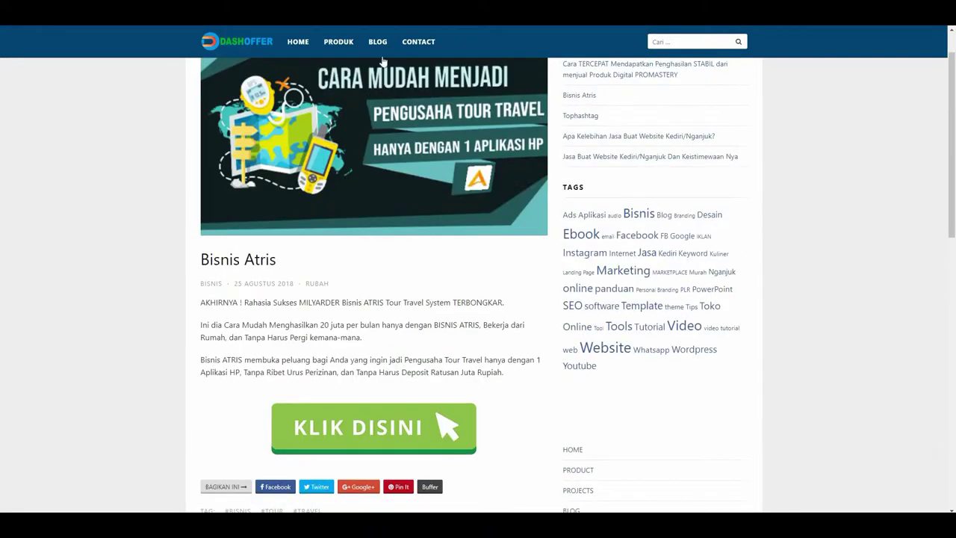
pyautogui.click(378, 41)
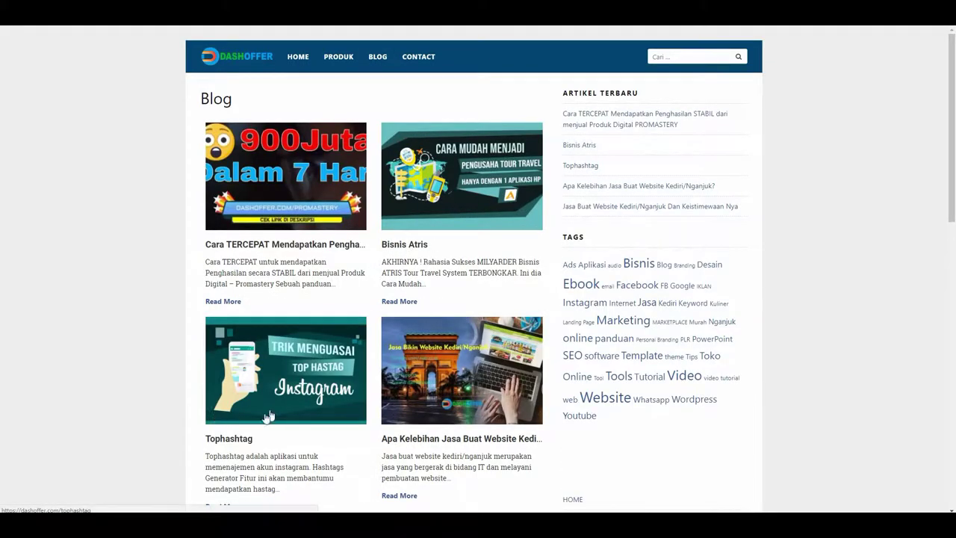
pyautogui.click(286, 349)
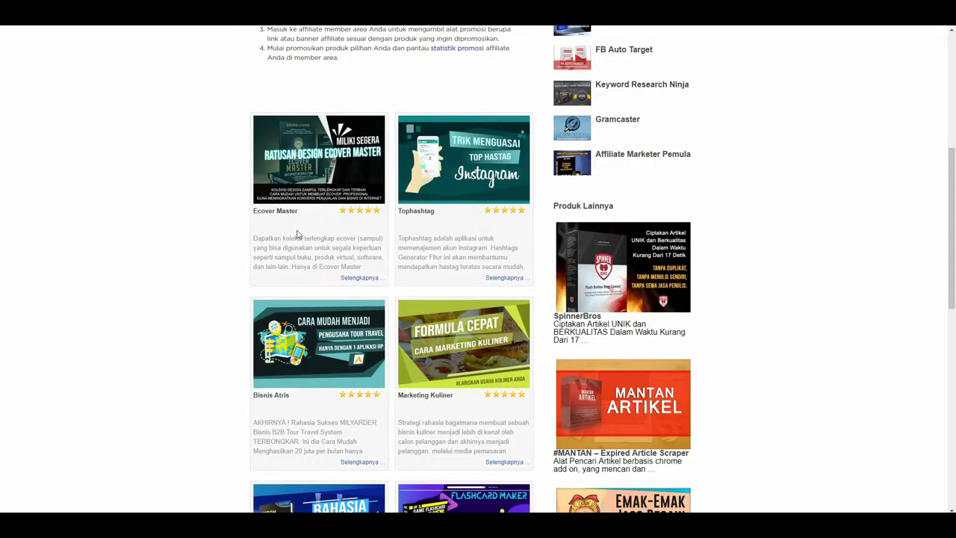
pyautogui.click(316, 197)
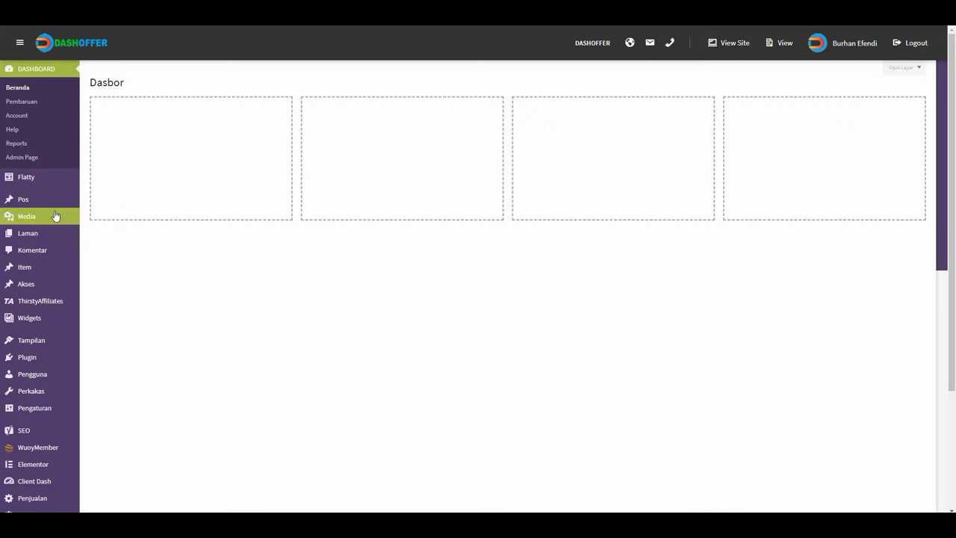
# Collapse the WordPress admin sidebar and open the list of all posts
pyautogui.moveTo(50, 381)
pyautogui.scroll(-2, 44, 418)
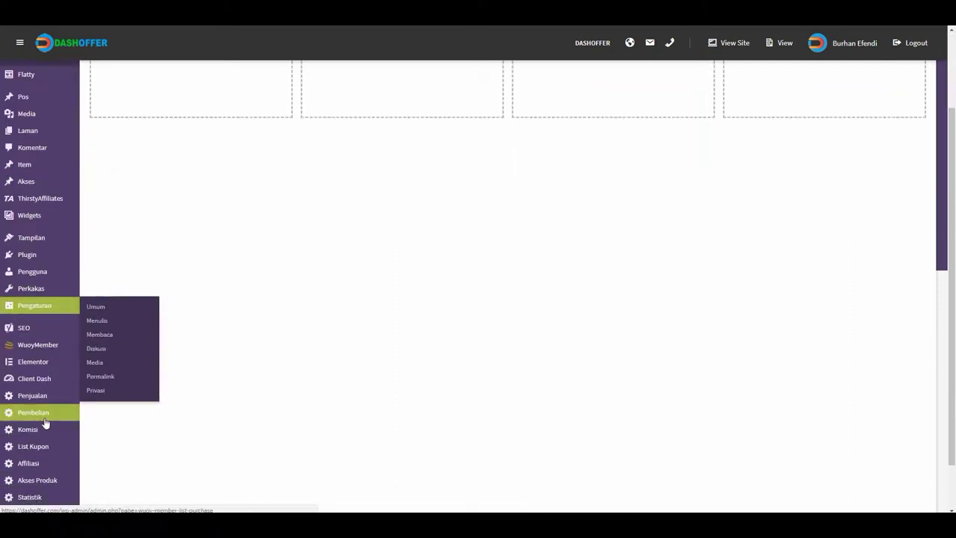
pyautogui.click(31, 492)
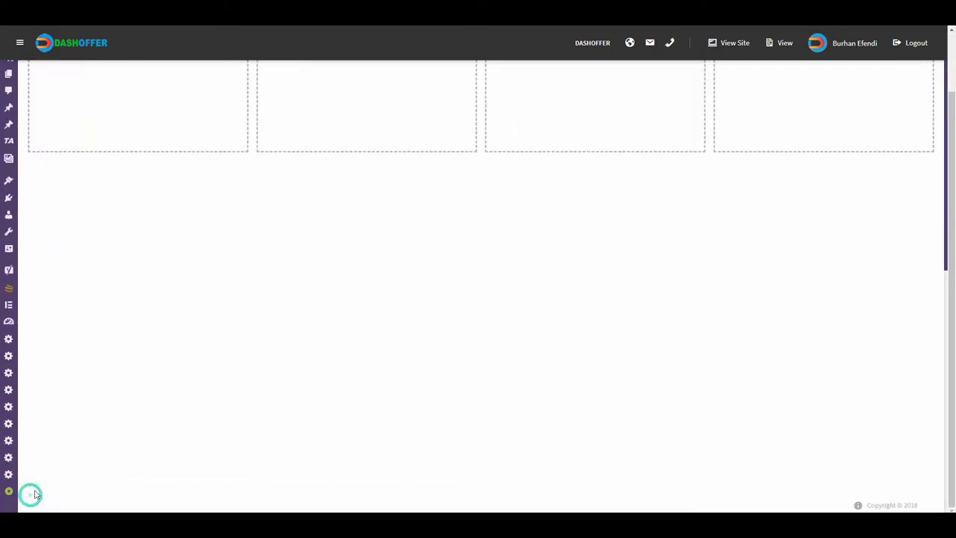
pyautogui.scroll(2, 30, 477)
pyautogui.moveTo(5, 75)
pyautogui.moveTo(5, 112)
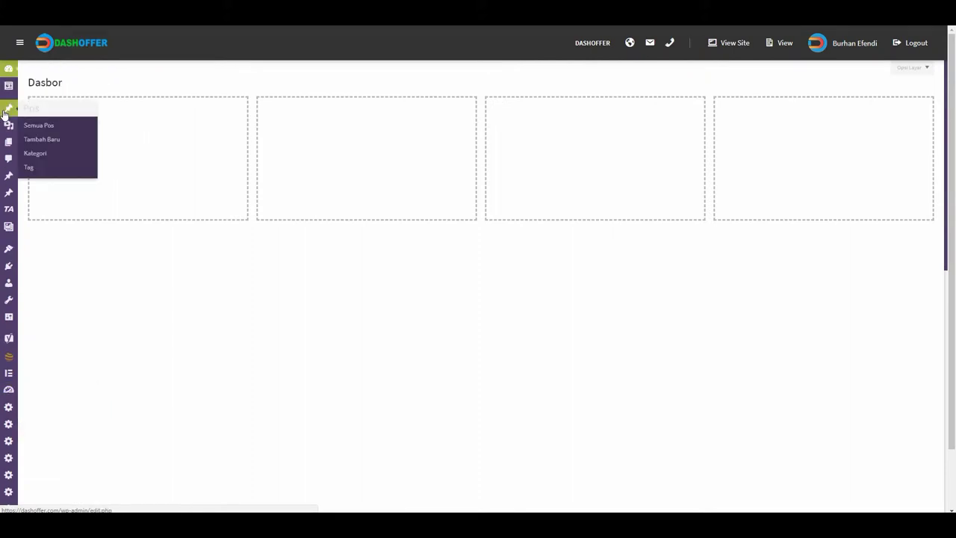
pyautogui.click(46, 131)
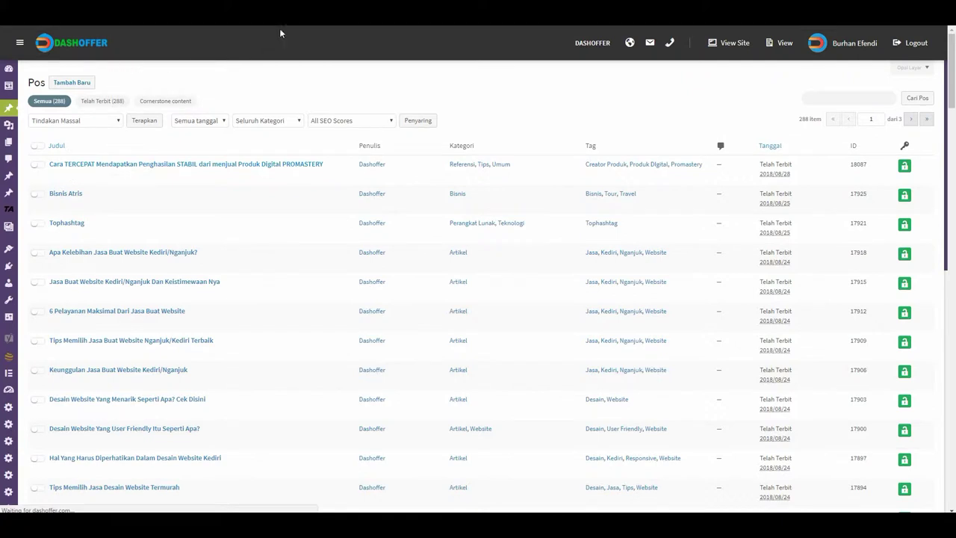
# Start a new post, dismissing the desktop notification, and place the cursor in the title field
pyautogui.click(83, 86)
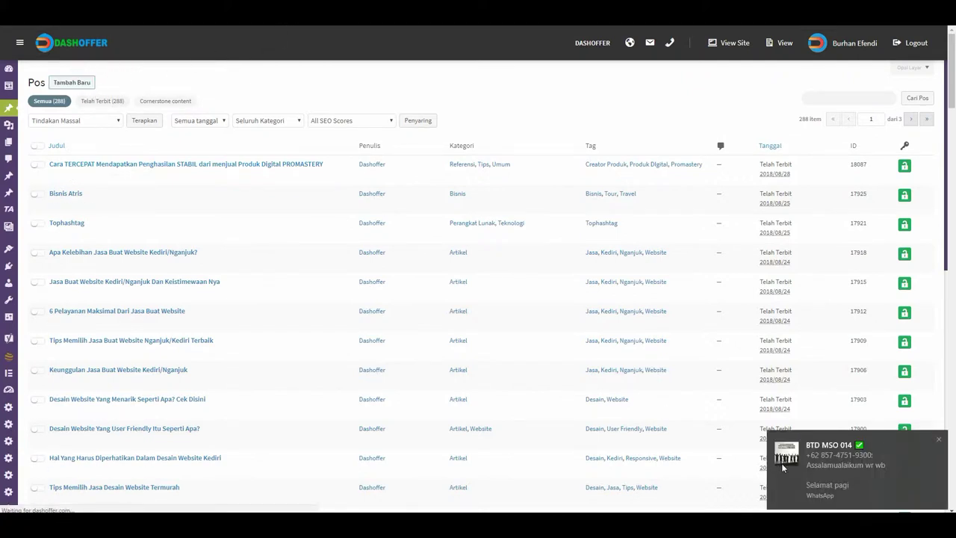
pyautogui.click(938, 439)
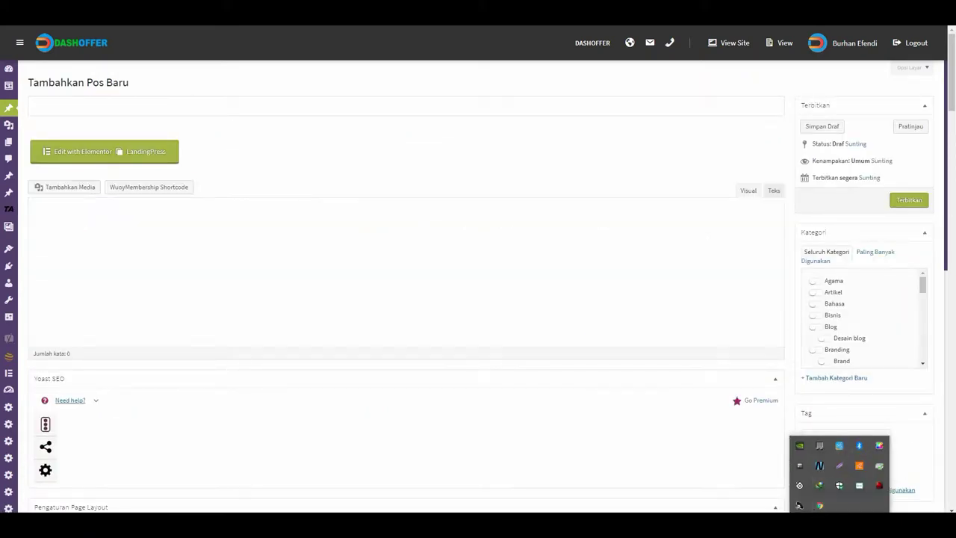
pyautogui.click(343, 172)
pyautogui.click(73, 112)
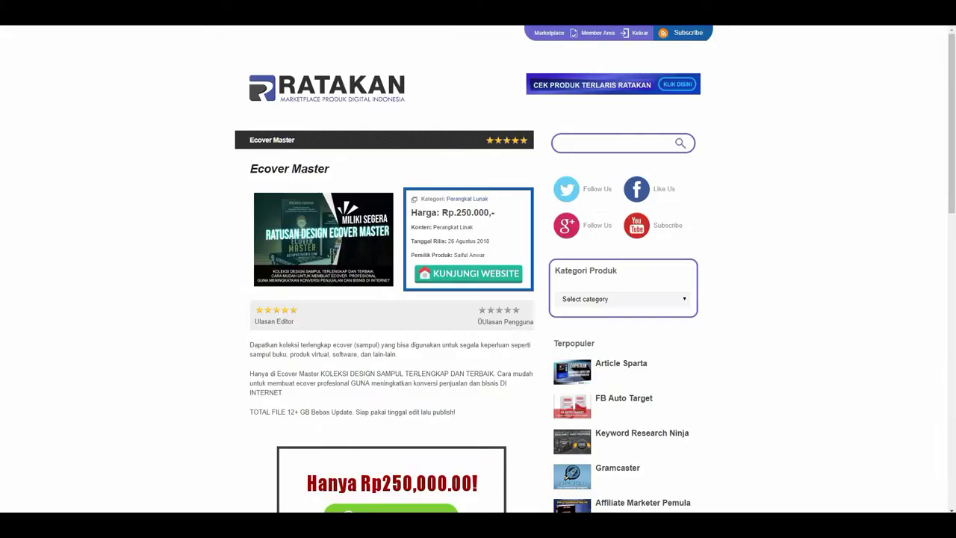
# Copy the product title "Ecover Master" from the Ratakan page and paste it as the new post's title
pyautogui.moveTo(334, 176); pyautogui.dragTo(149, 160)
pyautogui.moveTo(251, 169); pyautogui.dragTo(331, 169)
pyautogui.rightClick(298, 174)
pyautogui.click(309, 177)
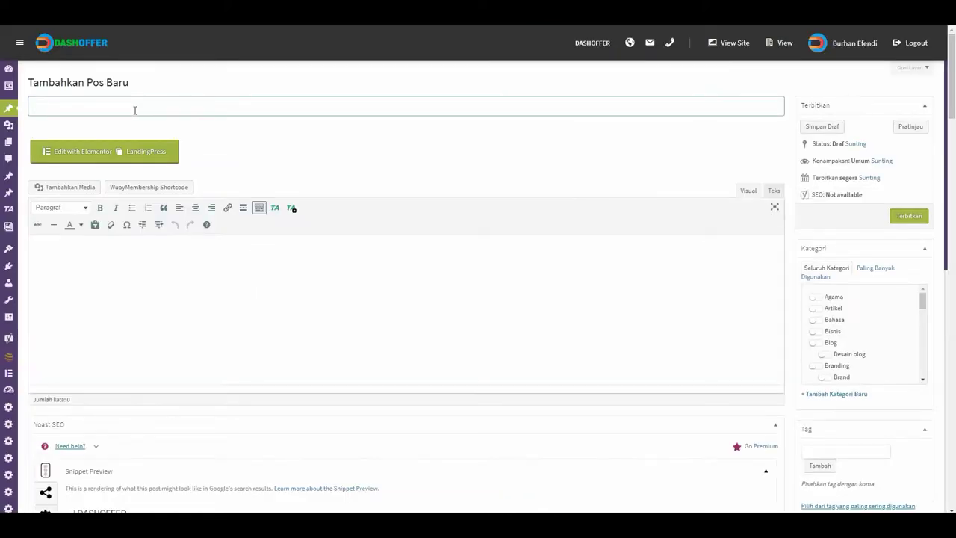
pyautogui.rightClick(134, 109)
pyautogui.click(166, 187)
pyautogui.click(99, 250)
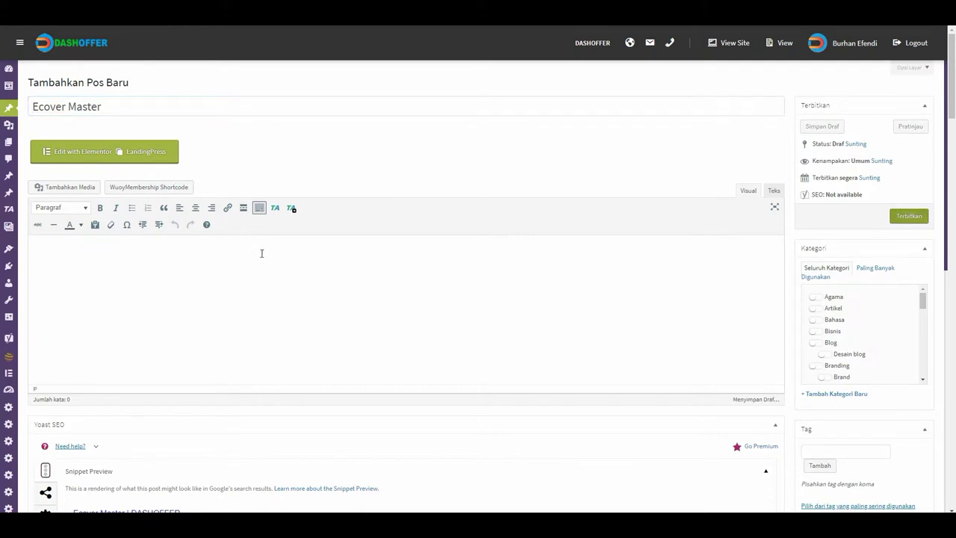
# Add the word "Download" in front of the title so that it reads "Download Ecover Master"
pyautogui.click(33, 107)
pyautogui.write('Dwon')
pyautogui.press('BackSpace')
pyautogui.press('BackSpace')
pyautogui.press('BackSpace')
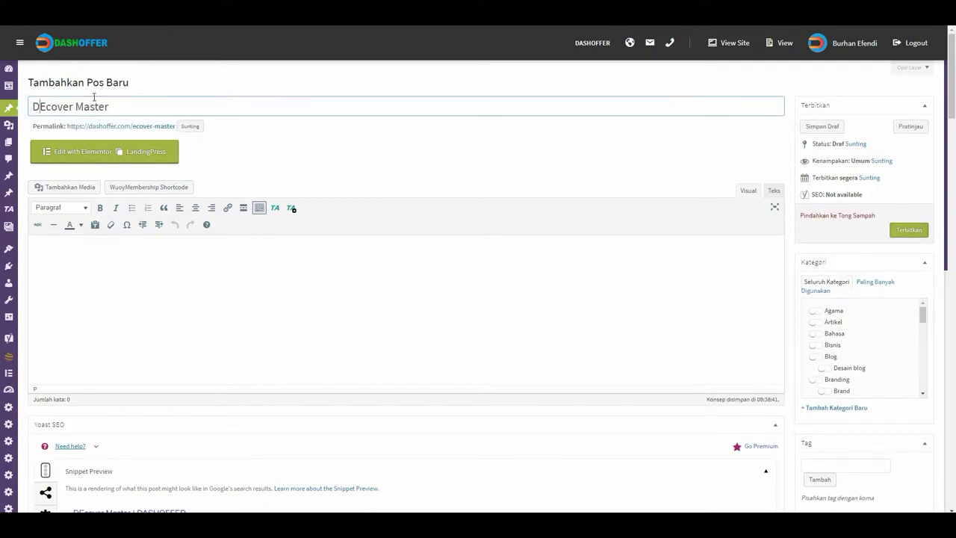
pyautogui.write('ownload')
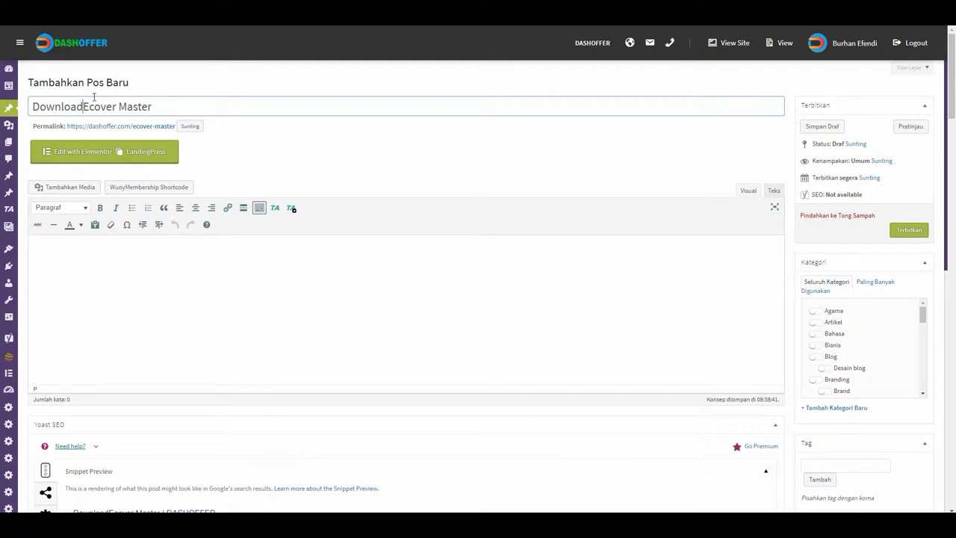
pyautogui.click(124, 247)
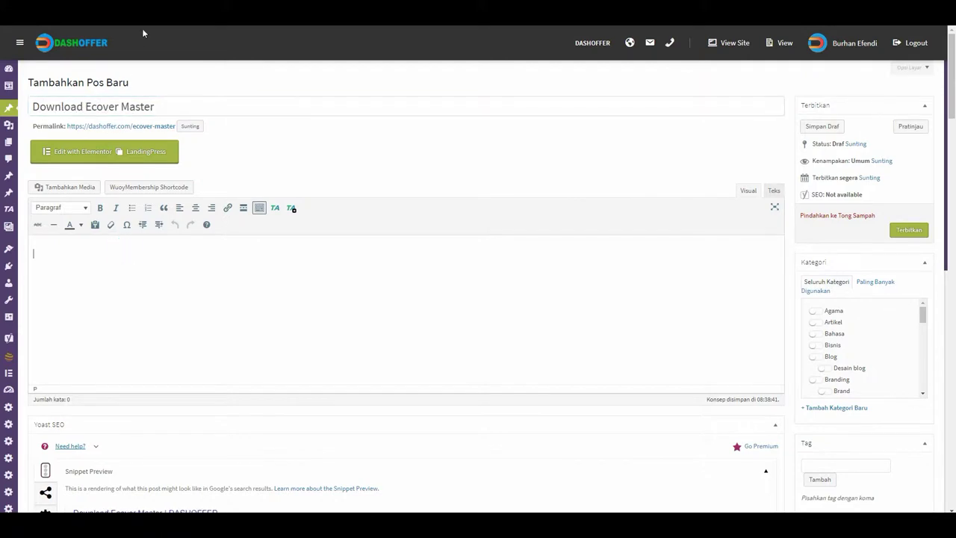
# Select the three description paragraphs on the Ecover Master product page
pyautogui.hotkey('ctrl', 'Tab')
pyautogui.scroll(-1, 377, 277)
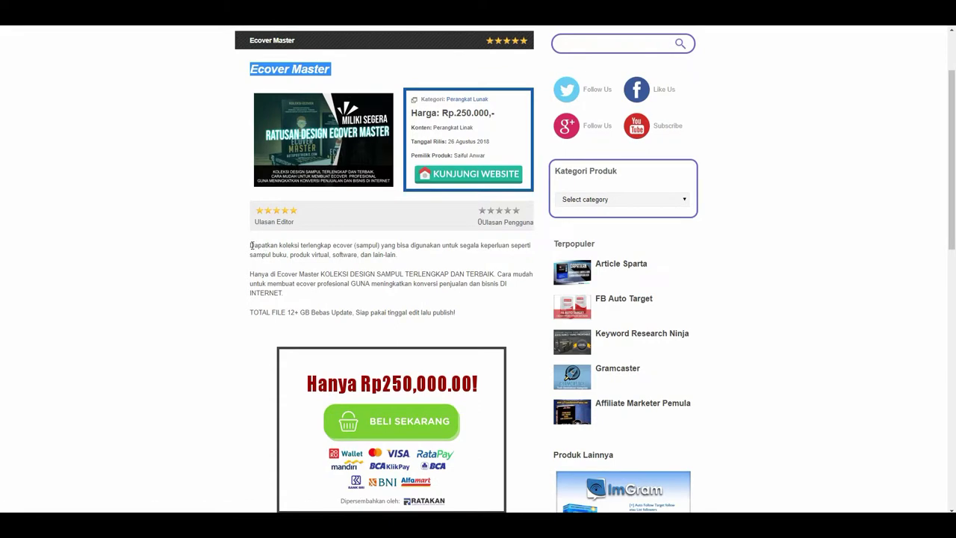
pyautogui.moveTo(252, 245); pyautogui.dragTo(473, 318)
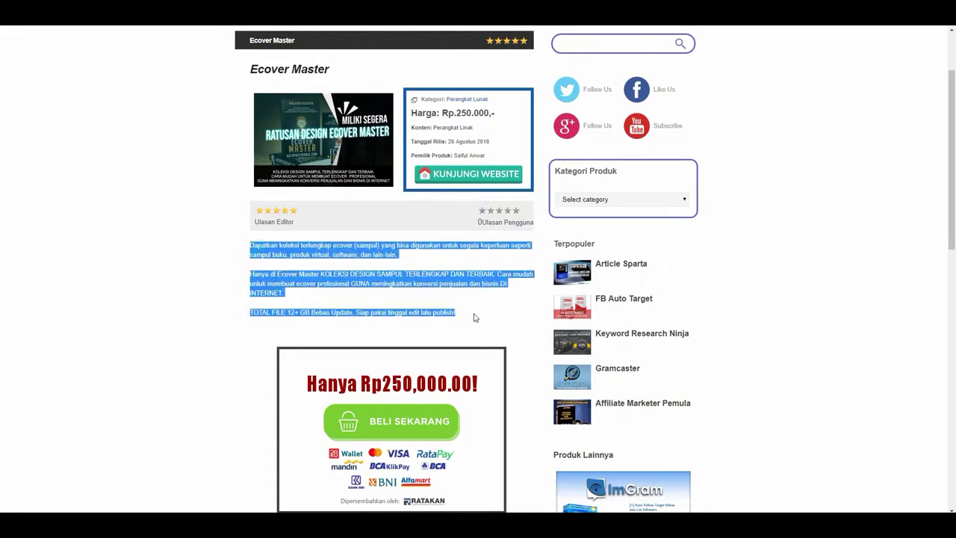
pyautogui.rightClick(443, 314)
pyautogui.click(470, 333)
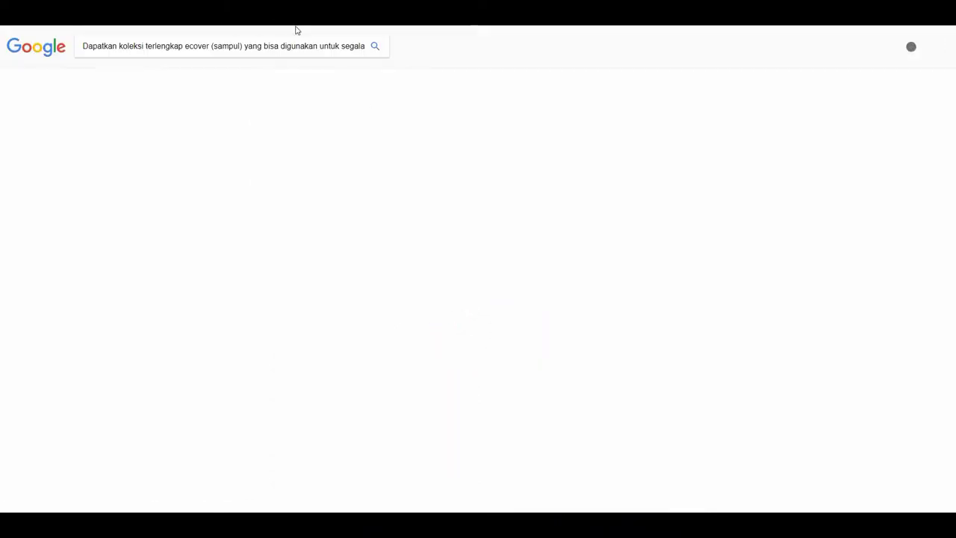
pyautogui.hotkey('ctrl', 'w')
# Copy the selected product description and paste it into the body of the new post
pyautogui.rightClick(416, 285)
pyautogui.click(436, 291)
pyautogui.hotkey('ctrl', 'Tab')
pyautogui.click(91, 259)
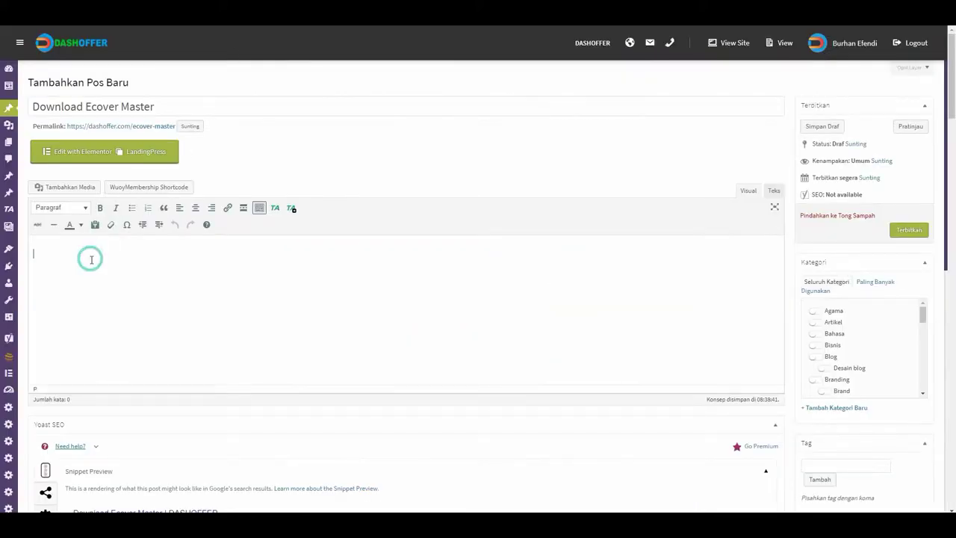
pyautogui.hotkey('ctrl', 'v')
pyautogui.scroll(-2, 434, 312)
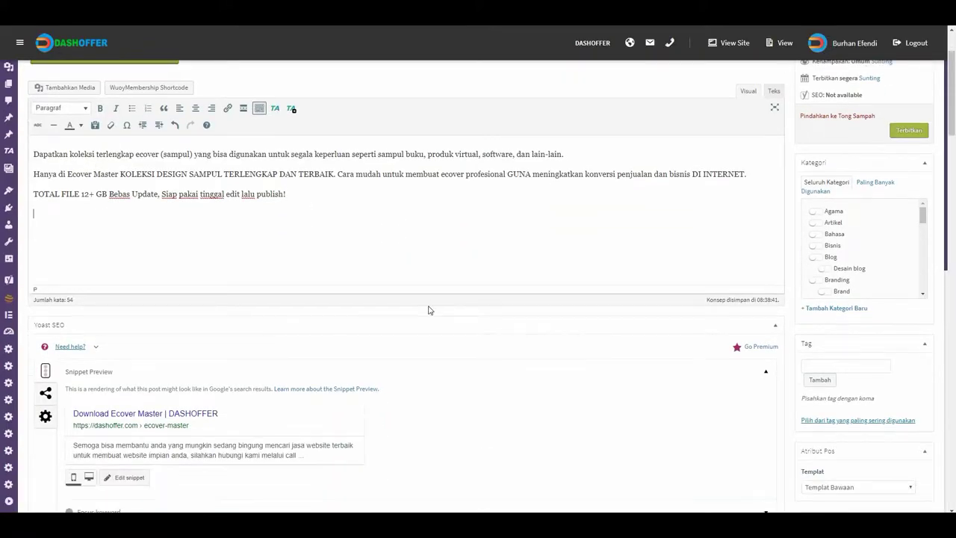
# Copy the product name "Ecover Master" and filter the Banner dan Link list on Ratakan's Afiliasi page by it
pyautogui.hotkey('ctrl', 'shift', 'Tab')
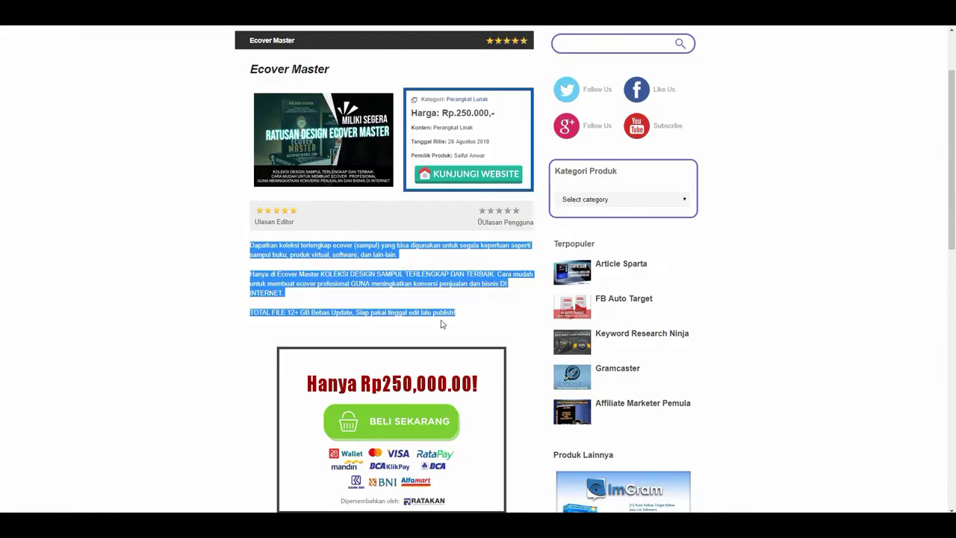
pyautogui.scroll(-2, 441, 324)
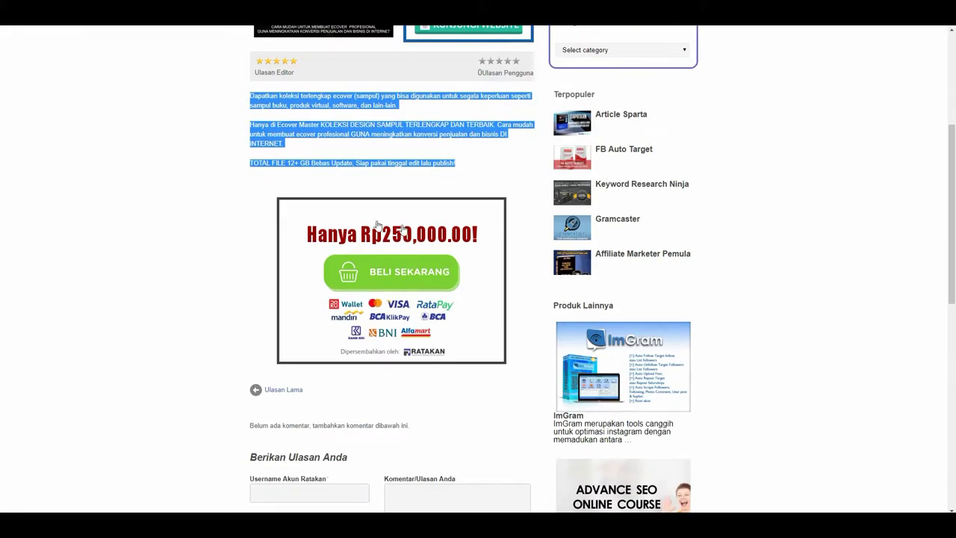
pyautogui.hotkey('ctrl', 'shift', 'Tab')
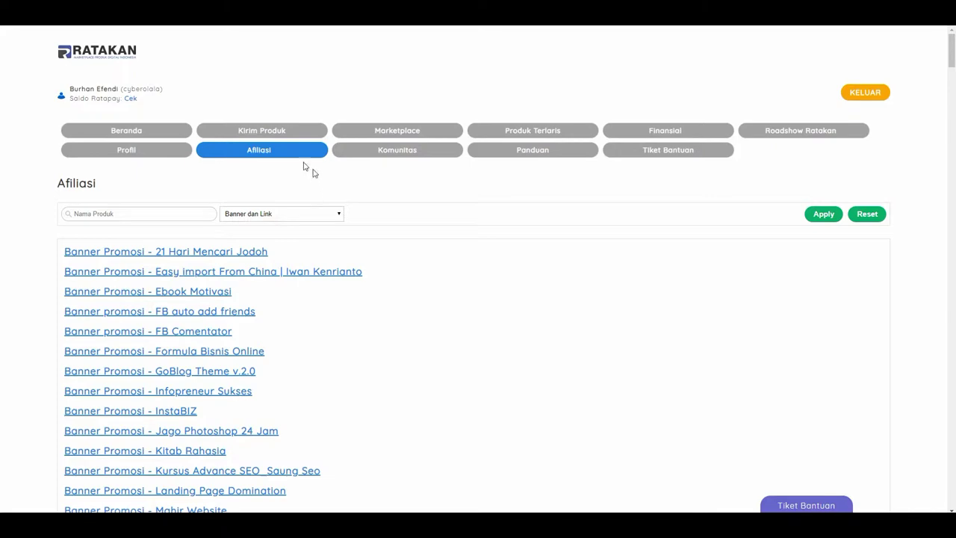
pyautogui.hotkey('ctrl', 'Tab')
pyautogui.scroll(5, 277, 192)
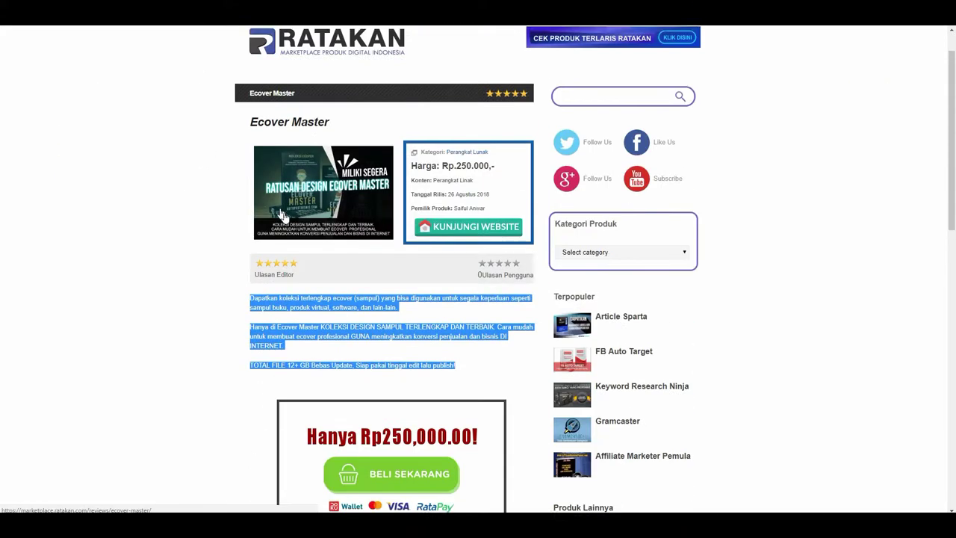
pyautogui.click(332, 169)
pyautogui.moveTo(332, 169); pyautogui.dragTo(160, 161)
pyautogui.hotkey('ctrl', 'shift', 'Tab')
pyautogui.moveTo(132, 213); pyautogui.dragTo(131, 212)
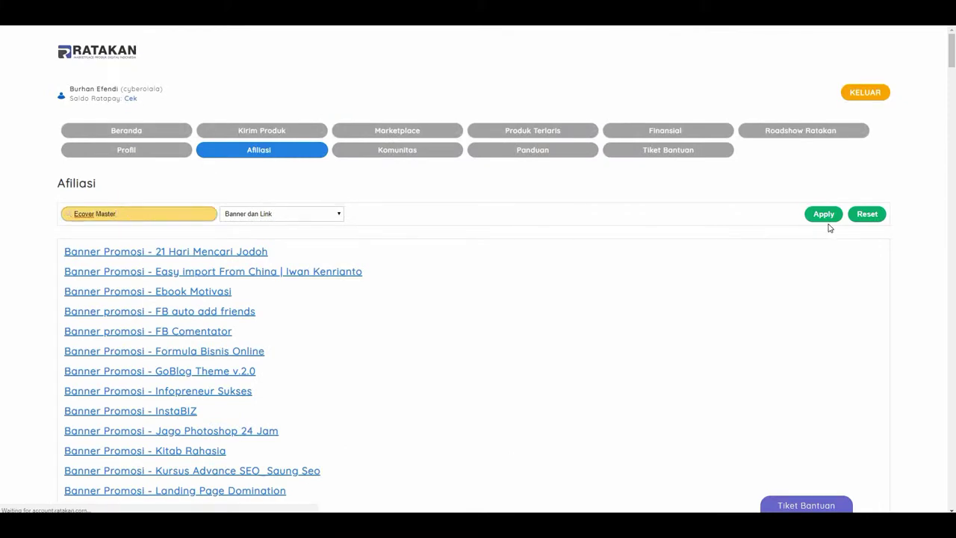
# Open the promotion tools for Ecover Master and open the affiliate link of its first entry, the sales page link
pyautogui.click(162, 253)
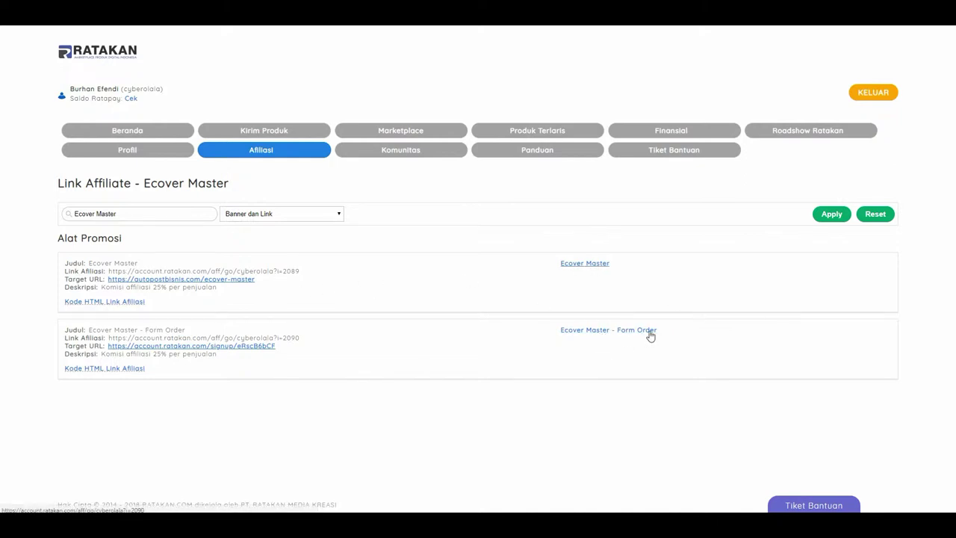
pyautogui.tripleClick(277, 338)
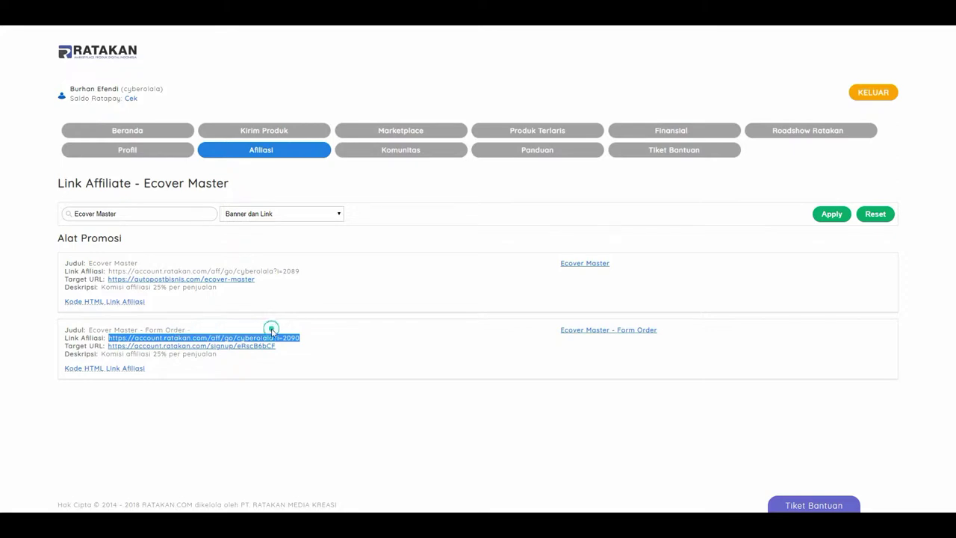
pyautogui.moveTo(303, 271); pyautogui.dragTo(108, 271)
pyautogui.hotkey('ctrl', 'c')
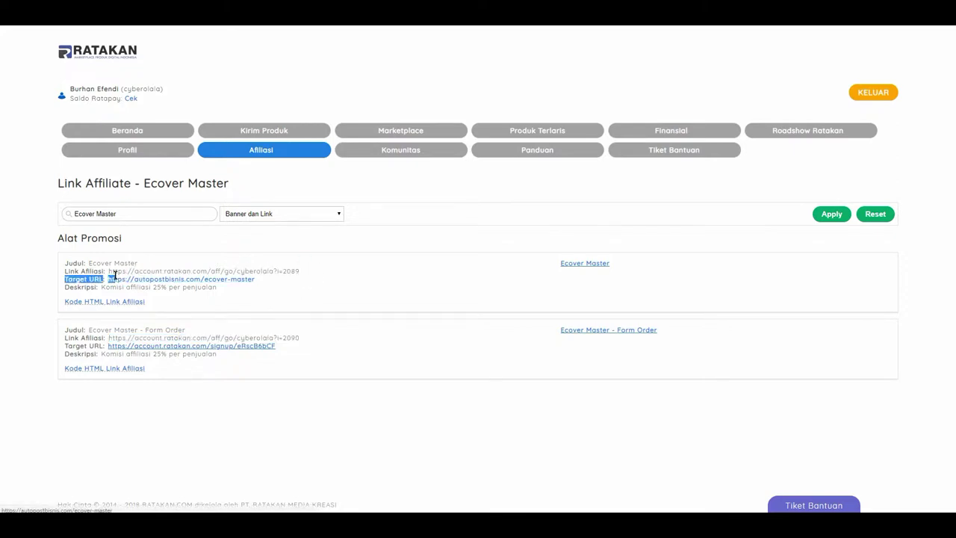
pyautogui.rightClick(110, 272)
pyautogui.click(141, 291)
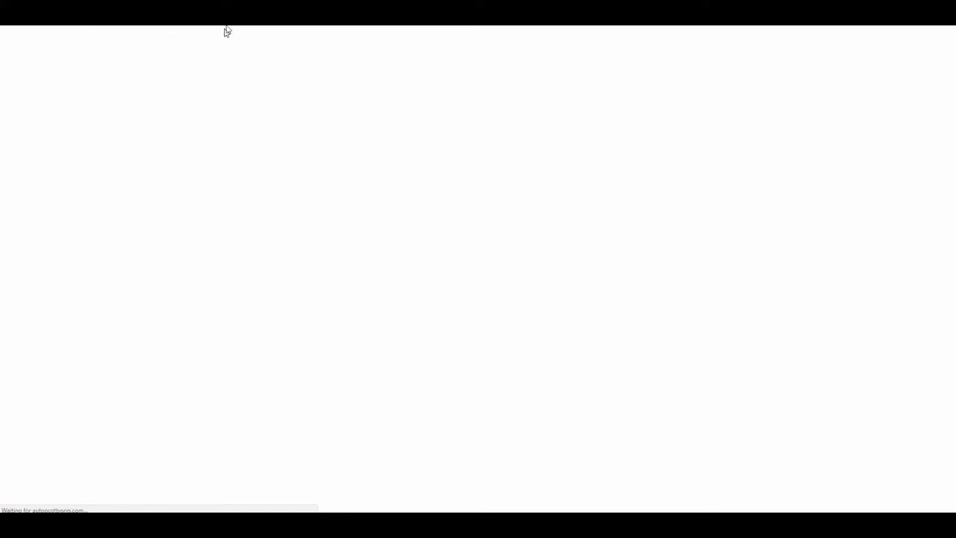
# Examine the Ecover Master sales page, from the cover gallery and price box through the bonus mockups to the end
pyautogui.click(181, 27)
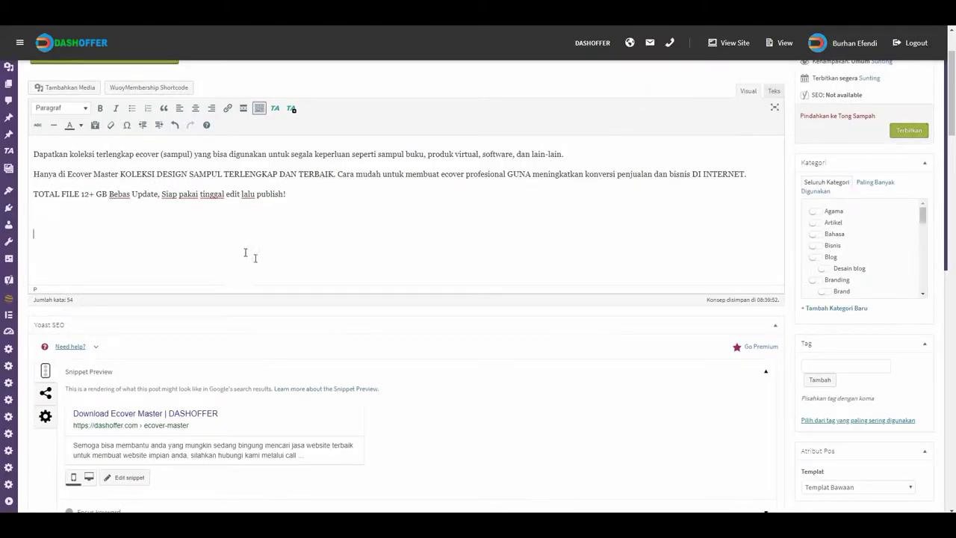
pyautogui.scroll(1, 271, 266)
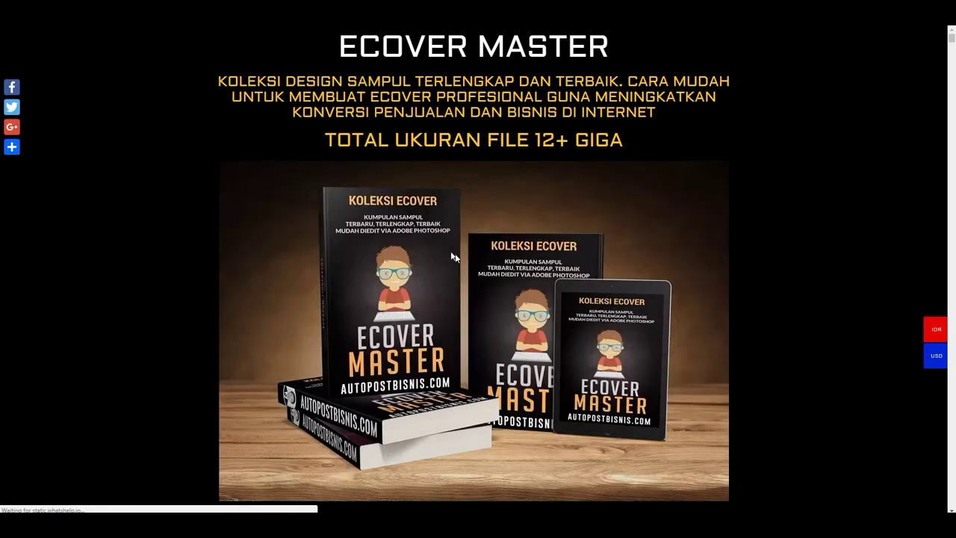
pyautogui.scroll(-9, 455, 253)
pyautogui.scroll(-20, 486, 284)
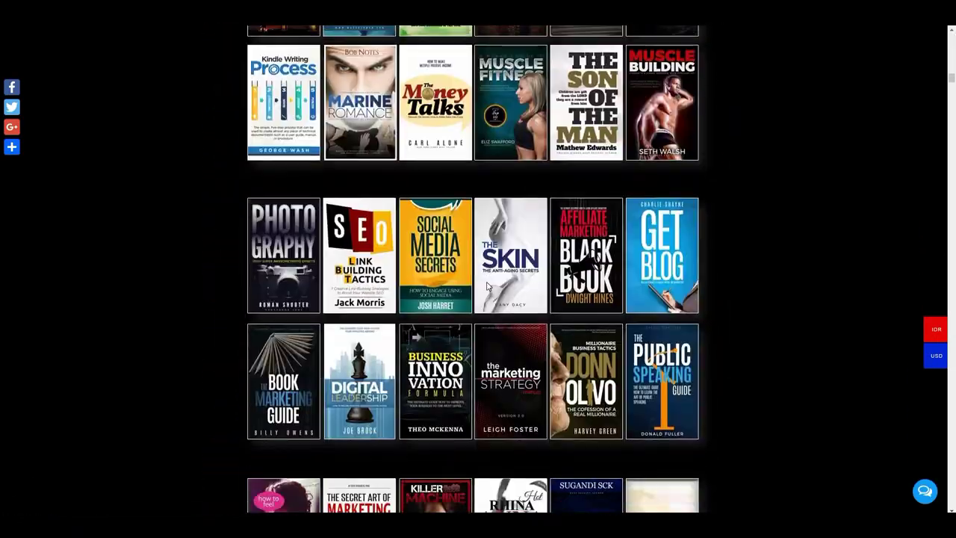
pyautogui.scroll(-20, 486, 283)
pyautogui.scroll(-20, 486, 282)
pyautogui.scroll(-10, 486, 282)
pyautogui.scroll(1, 513, 186)
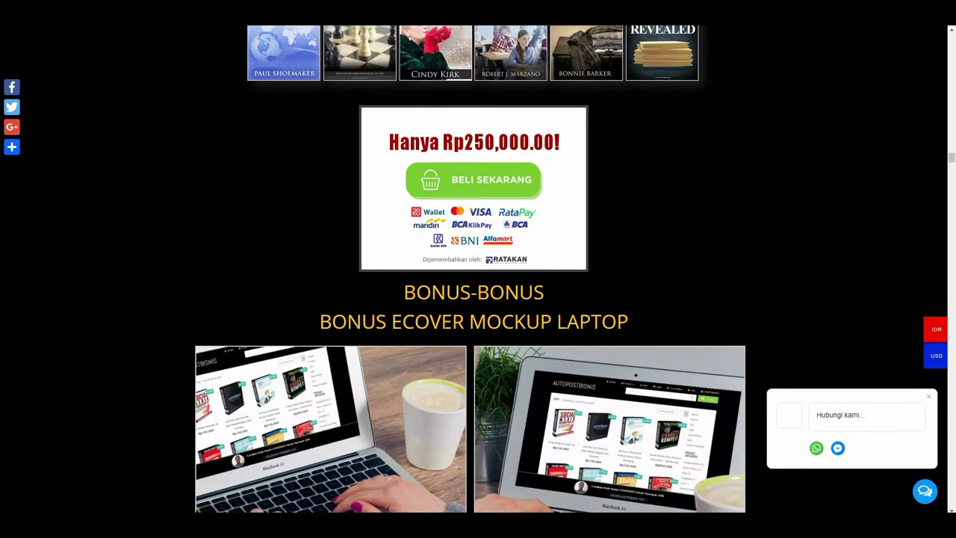
pyautogui.scroll(-10, 471, 332)
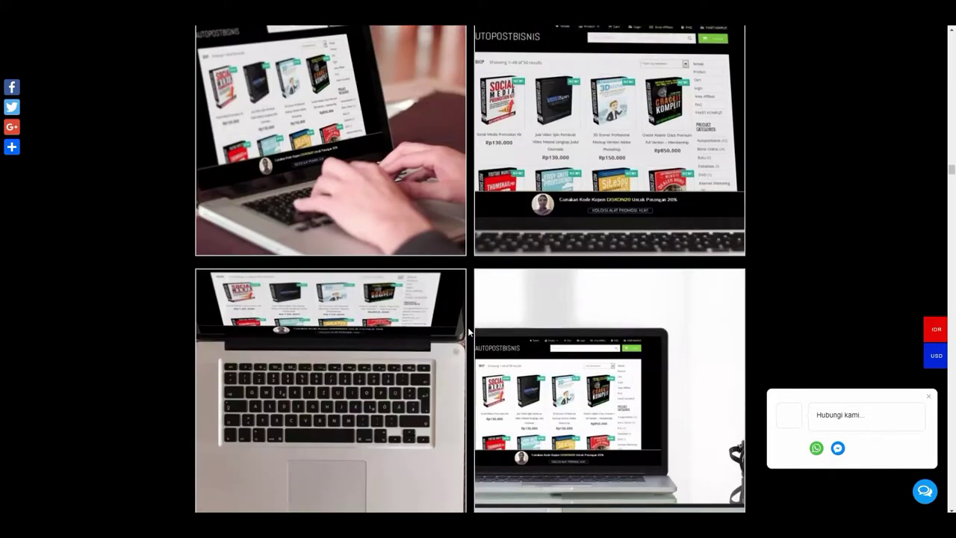
pyautogui.scroll(-8, 469, 332)
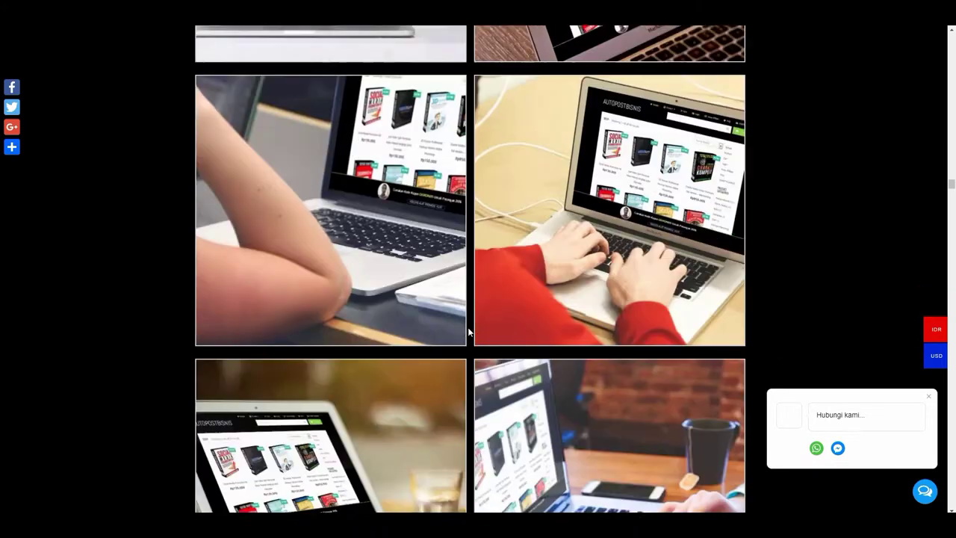
pyautogui.scroll(-15, 469, 331)
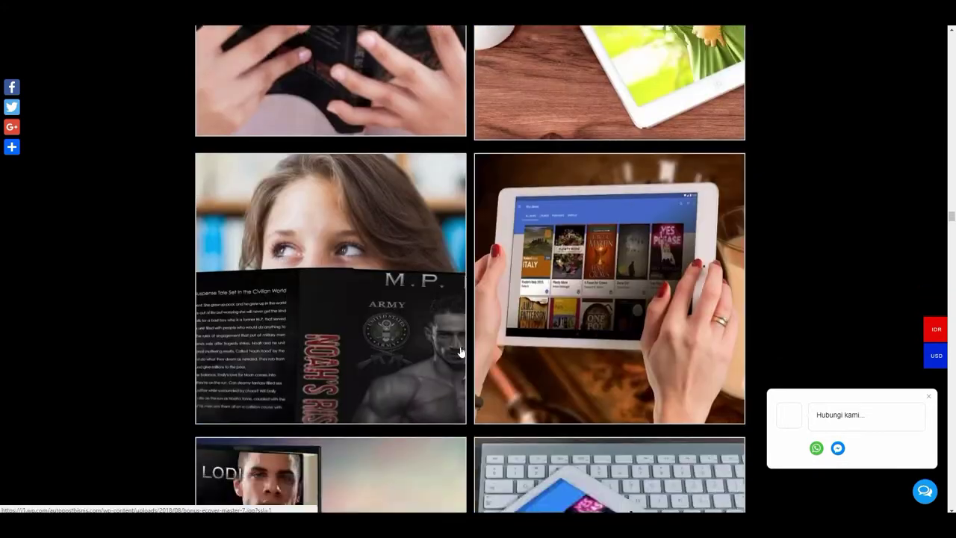
pyautogui.scroll(-8, 459, 351)
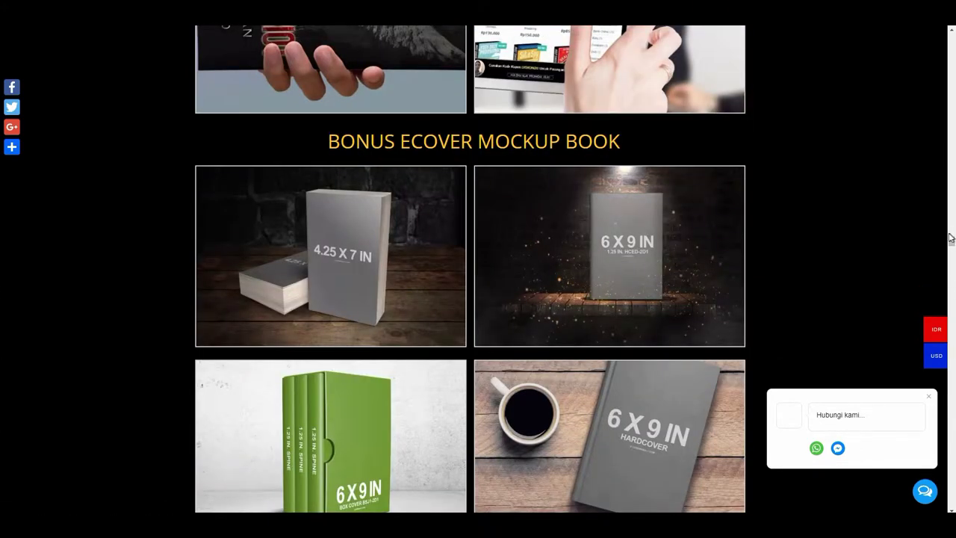
pyautogui.moveTo(951, 242); pyautogui.dragTo(952, 493)
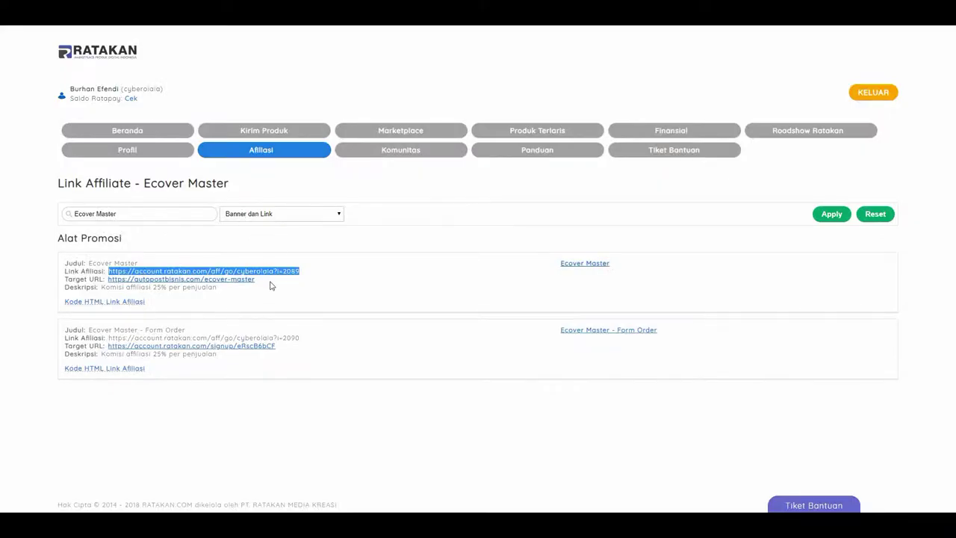
# Copy the sales page affiliate link from Ratakan and enter it as the destination URL of a new ThirstyAffiliates link
pyautogui.rightClick(283, 273)
pyautogui.click(306, 280)
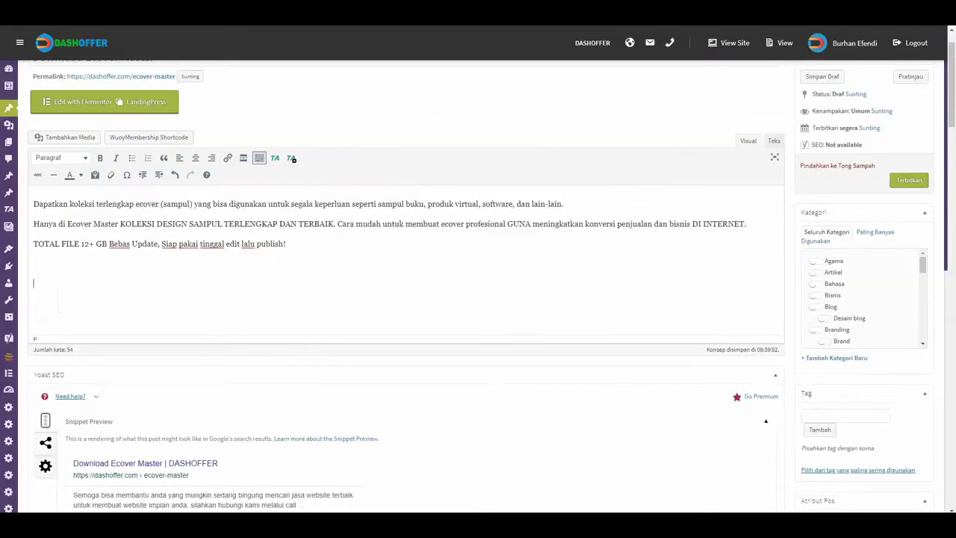
pyautogui.moveTo(9, 213)
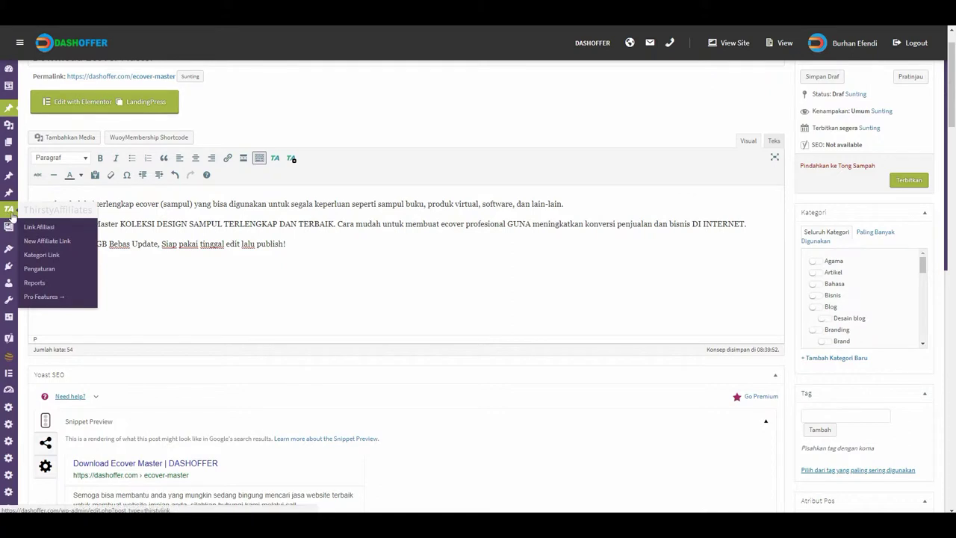
pyautogui.rightClick(43, 243)
pyautogui.press('Escape')
pyautogui.click(42, 242)
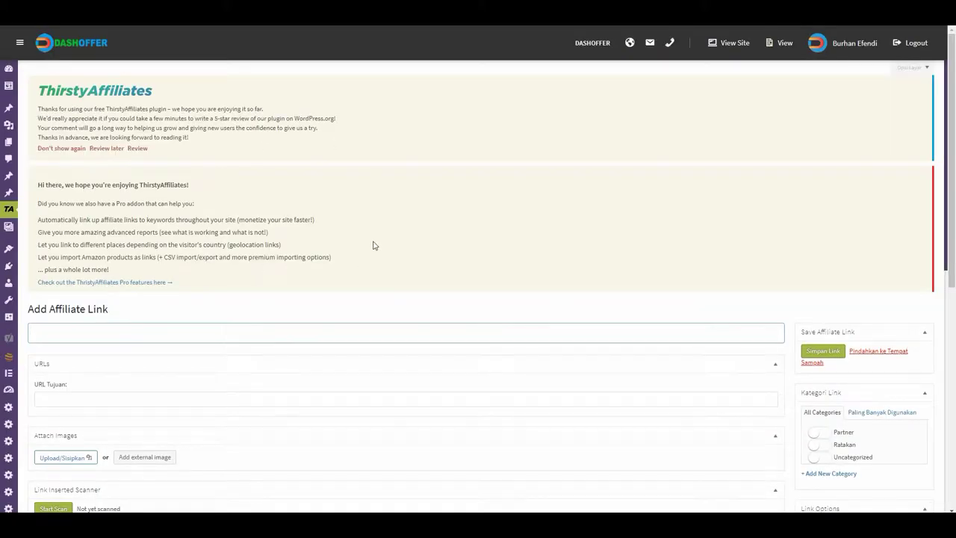
pyautogui.scroll(-2, 358, 246)
pyautogui.click(61, 250)
pyautogui.hotkey('ctrl', 'v')
# Title the affiliate link "Ecover Master" using the name from the product page, and save it in the Ratakan category
pyautogui.click(202, 183)
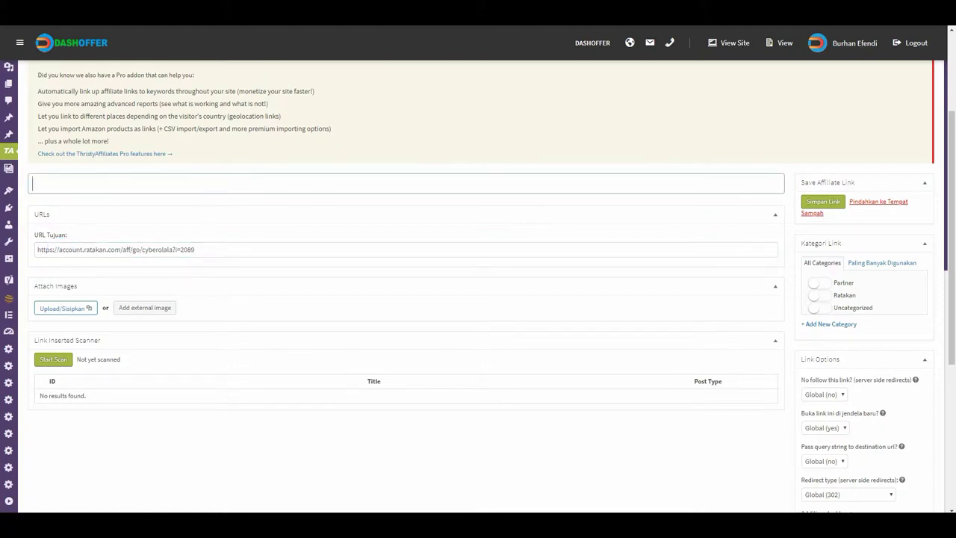
pyautogui.hotkey('ctrl', 'Tab')
pyautogui.rightClick(318, 170)
pyautogui.click(340, 179)
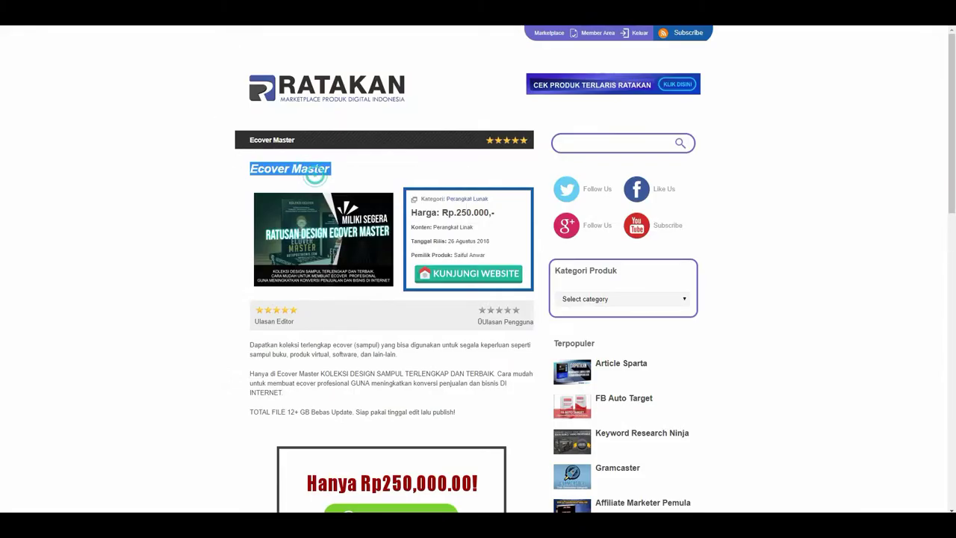
pyautogui.hotkey('ctrl', 'Tab')
pyautogui.write('Ecover Master')
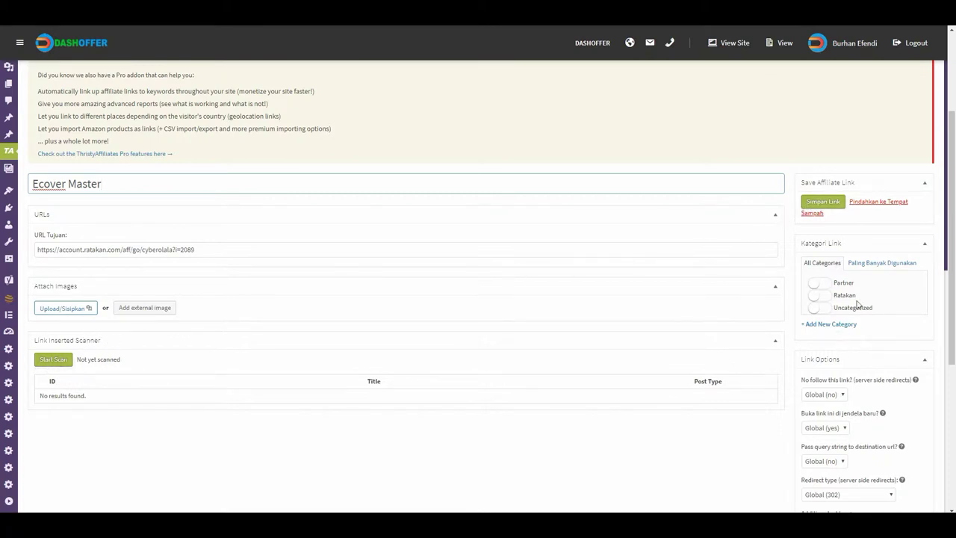
pyautogui.click(820, 296)
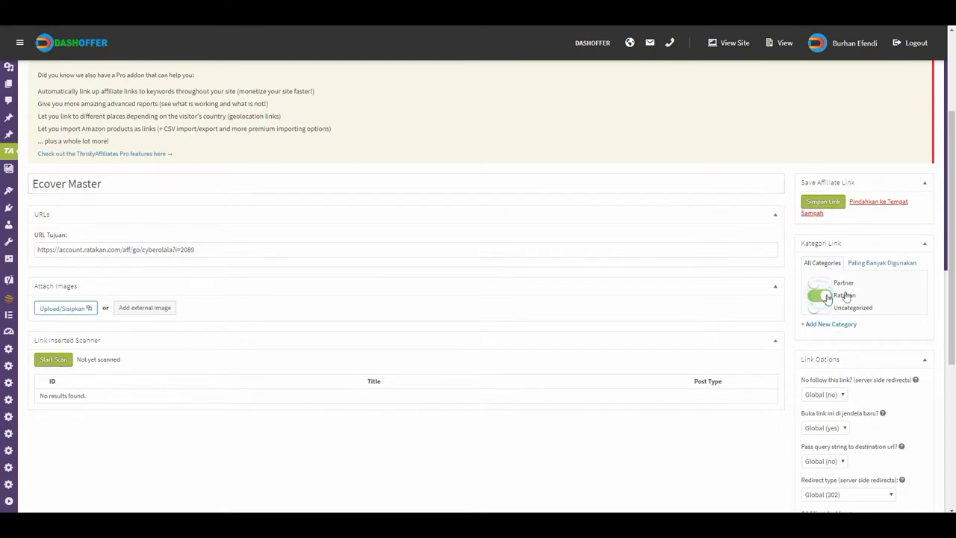
pyautogui.click(829, 203)
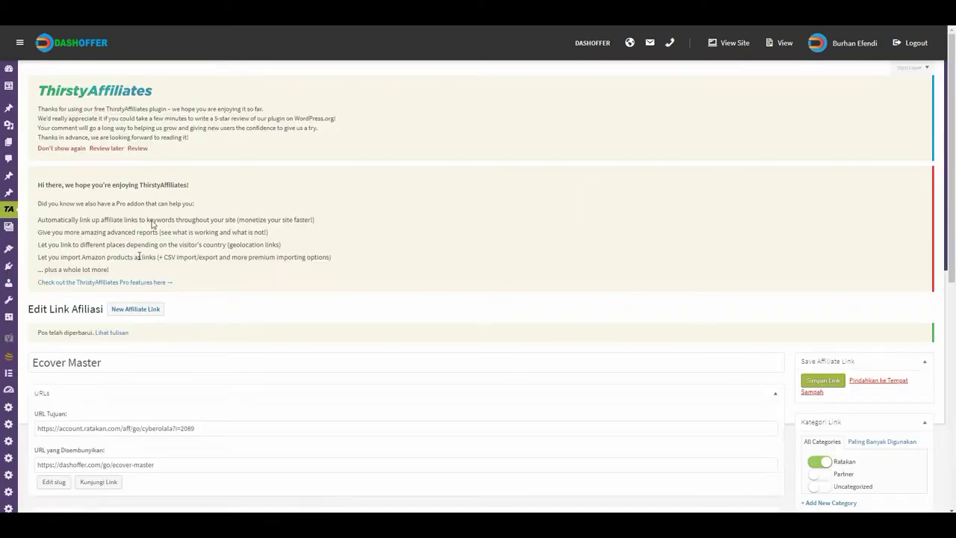
pyautogui.scroll(-2, 204, 306)
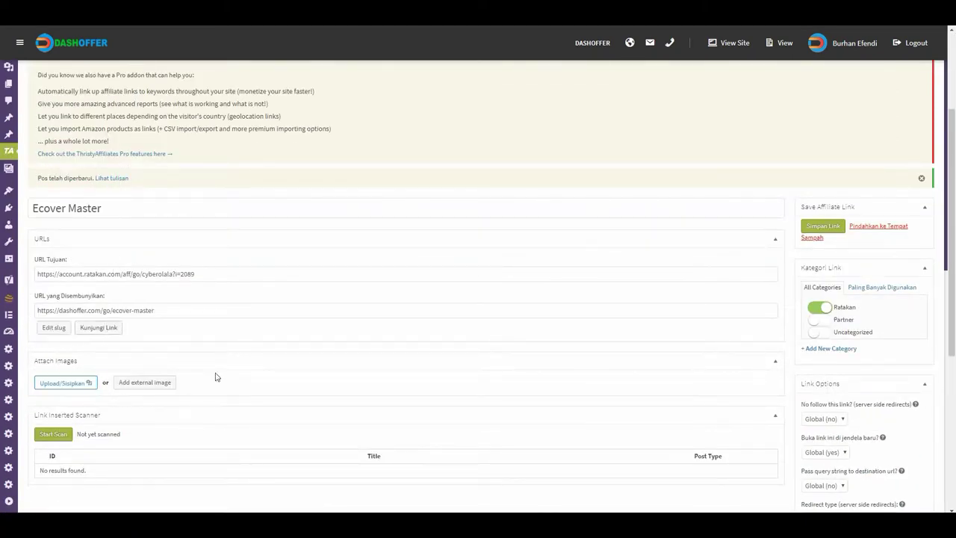
pyautogui.moveTo(174, 308); pyautogui.dragTo(36, 312)
pyautogui.click(226, 312)
pyautogui.tripleClick(203, 310)
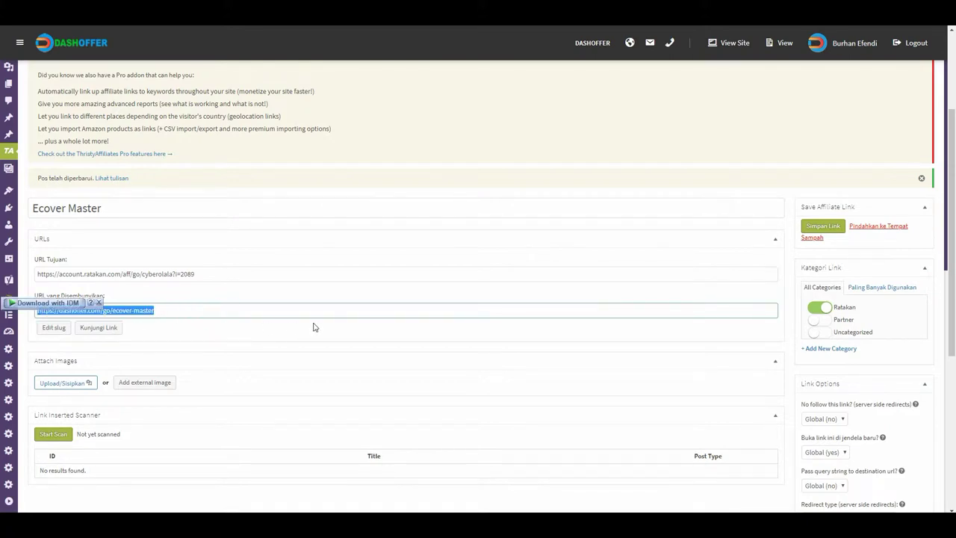
pyautogui.rightClick(156, 317)
pyautogui.click(162, 324)
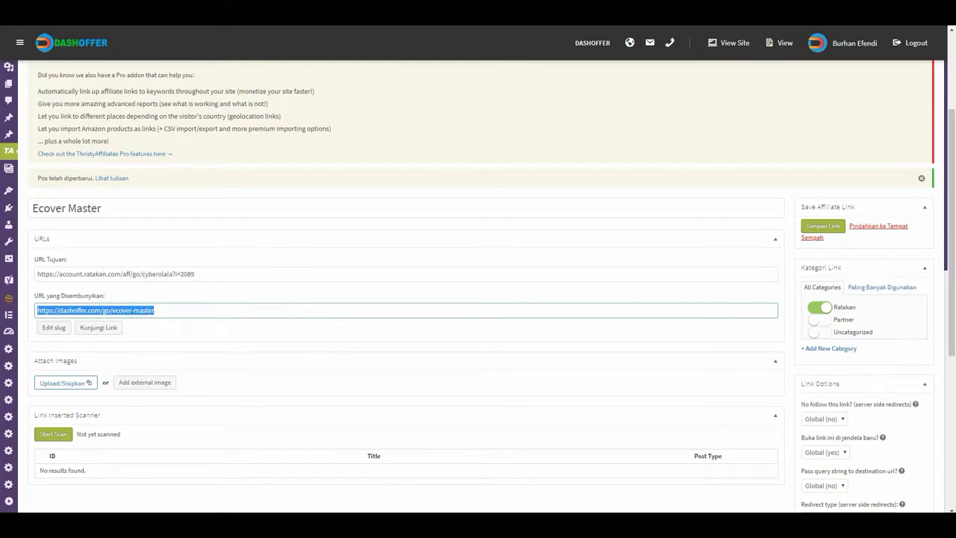
pyautogui.hotkey('ctrl', 'Tab')
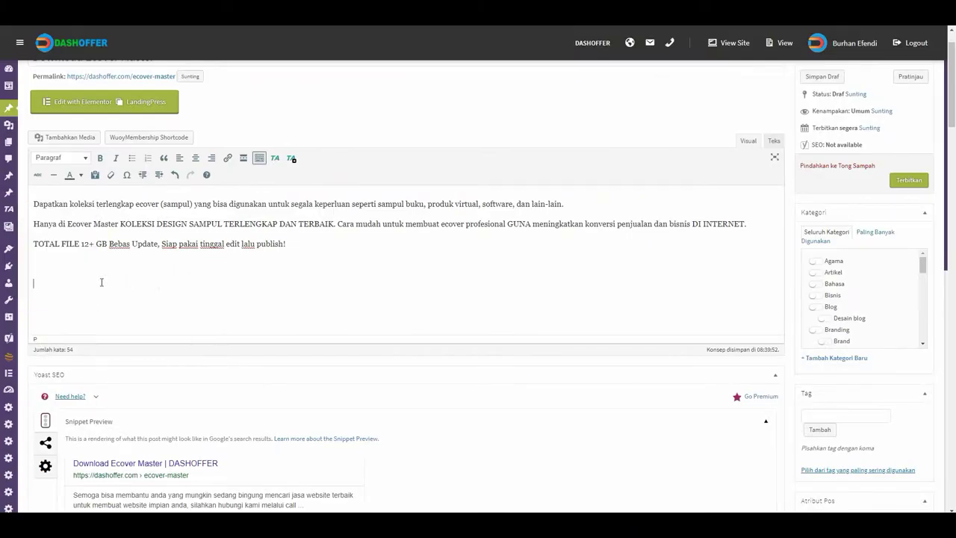
# Choose the green klik-disini-dashoffer.png image from the post's media library and set its custom link to the copied cloaked URL
pyautogui.click(68, 138)
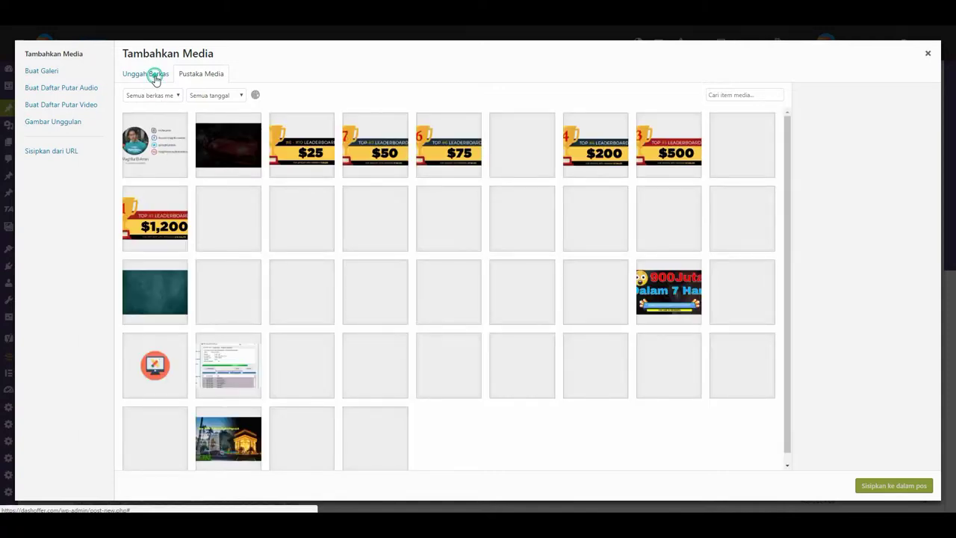
pyautogui.click(153, 74)
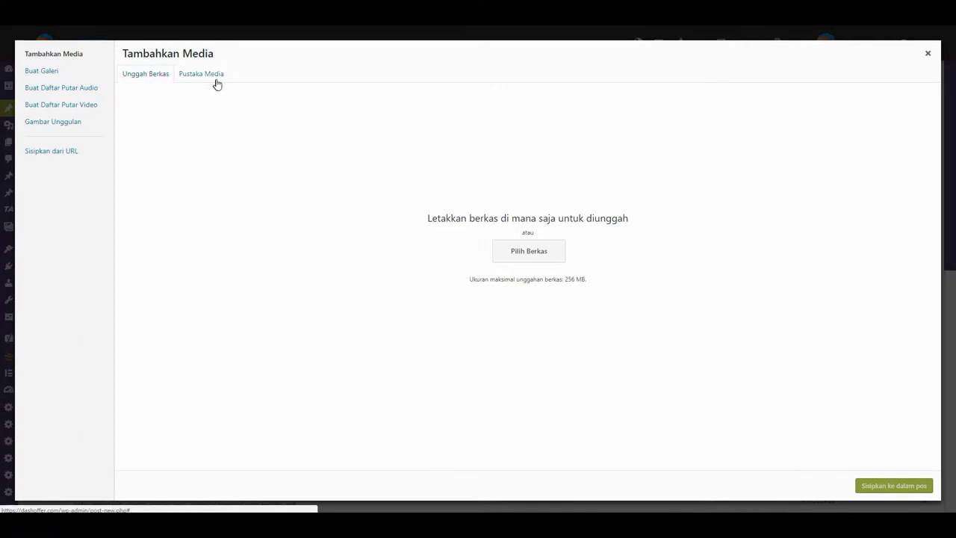
pyautogui.click(215, 76)
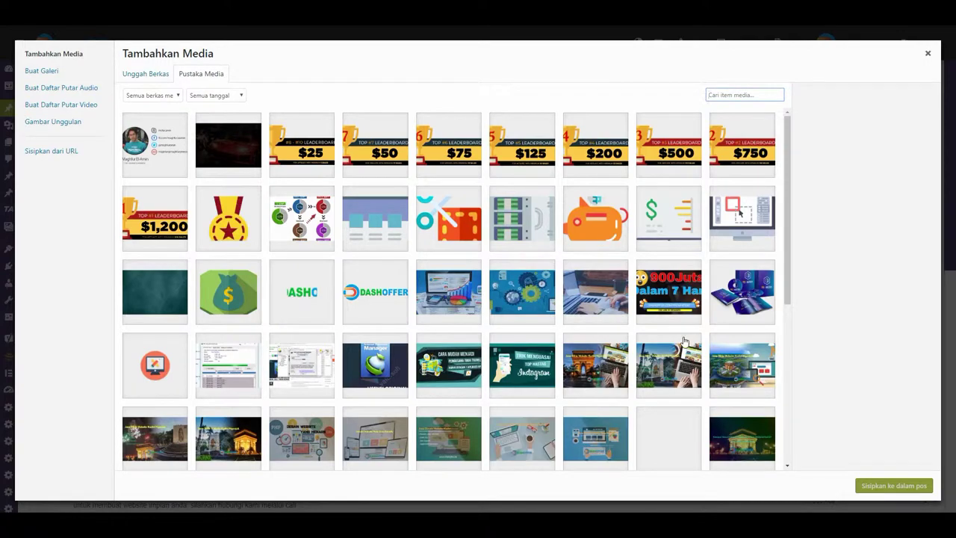
pyautogui.scroll(-10, 683, 341)
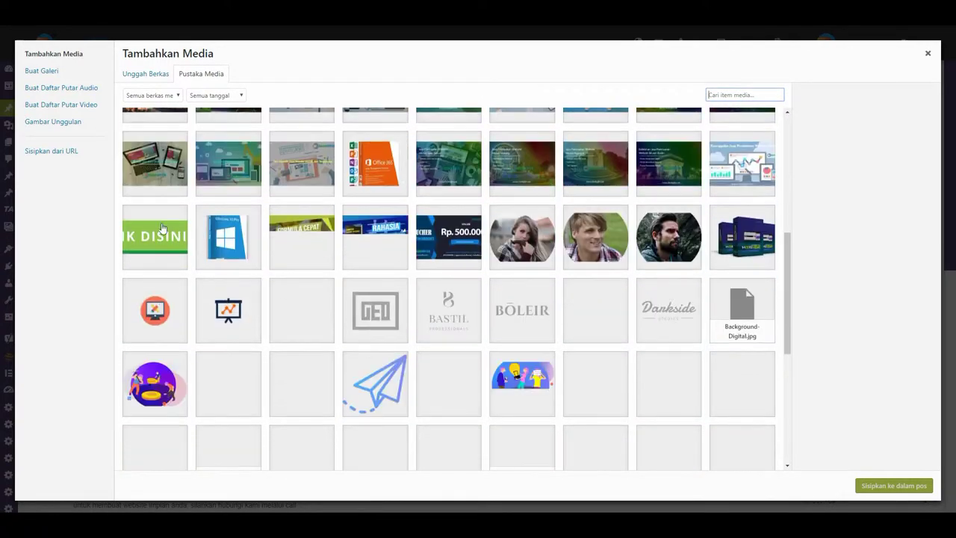
pyautogui.click(162, 228)
pyautogui.tripleClick(880, 359)
pyautogui.hotkey('ctrl', 'v')
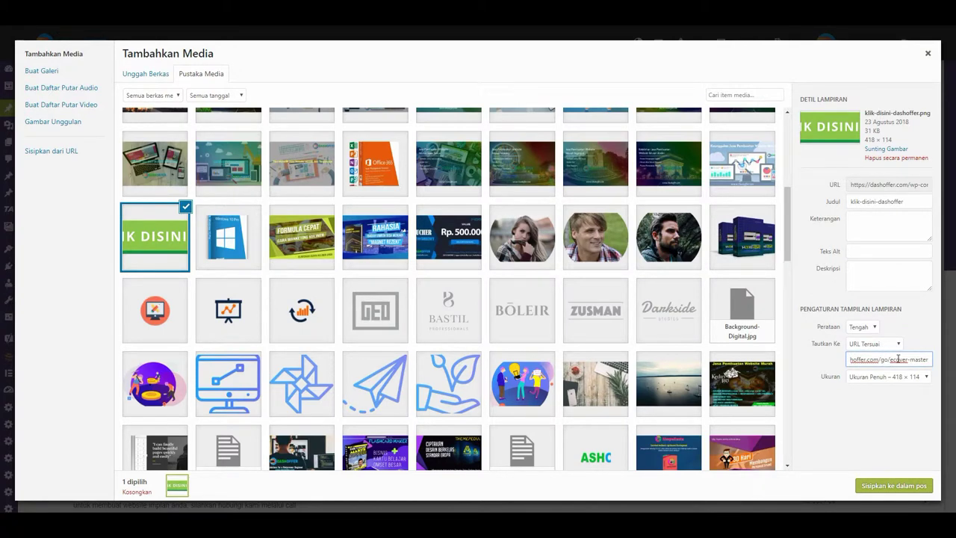
# Set the image's alt text to the product name "Ecover Master" and insert the image into the post
pyautogui.click(880, 252)
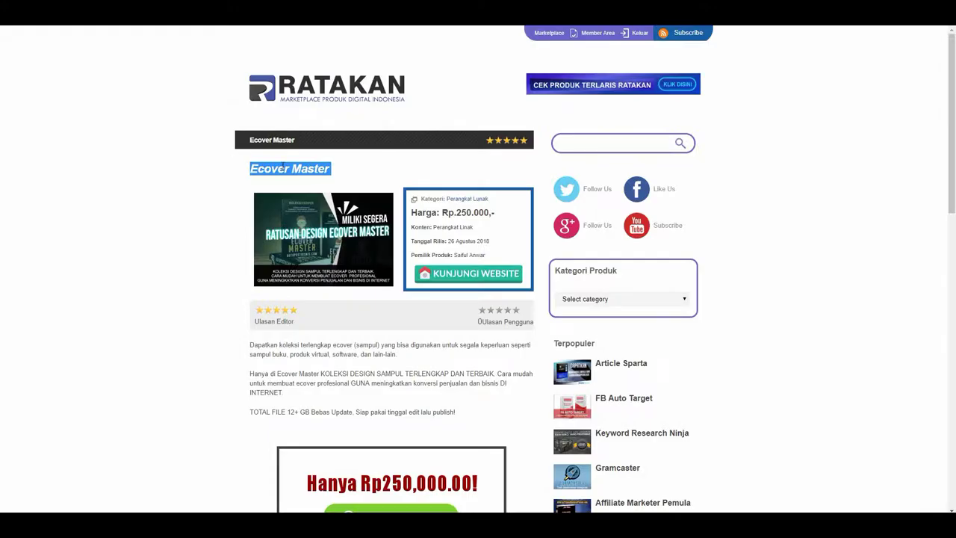
pyautogui.rightClick(286, 168)
pyautogui.click(303, 174)
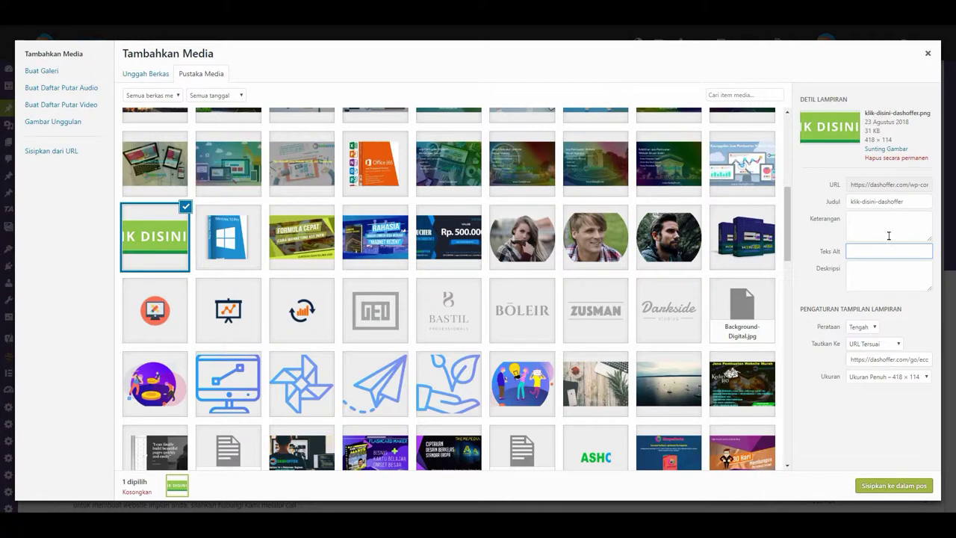
pyautogui.hotkey('ctrl', 'v')
pyautogui.click(887, 486)
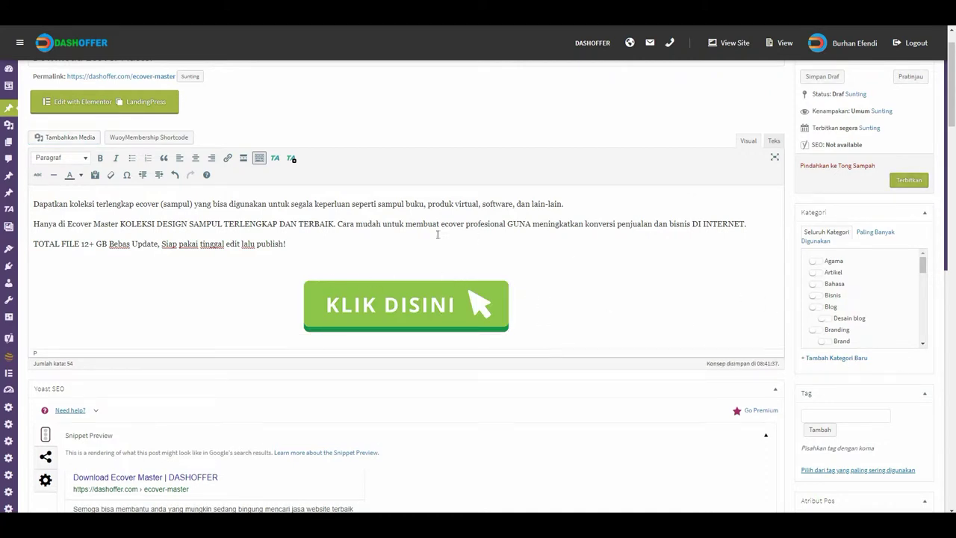
# Look through the Ecover Master sales page for a suitable product image, and close the page
pyautogui.click(36, 202)
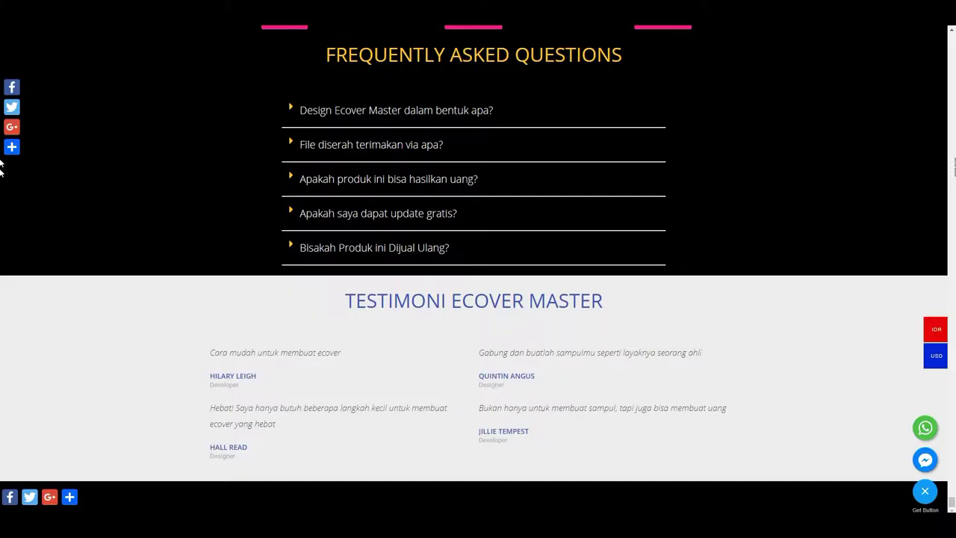
pyautogui.scroll(10, 0, 500)
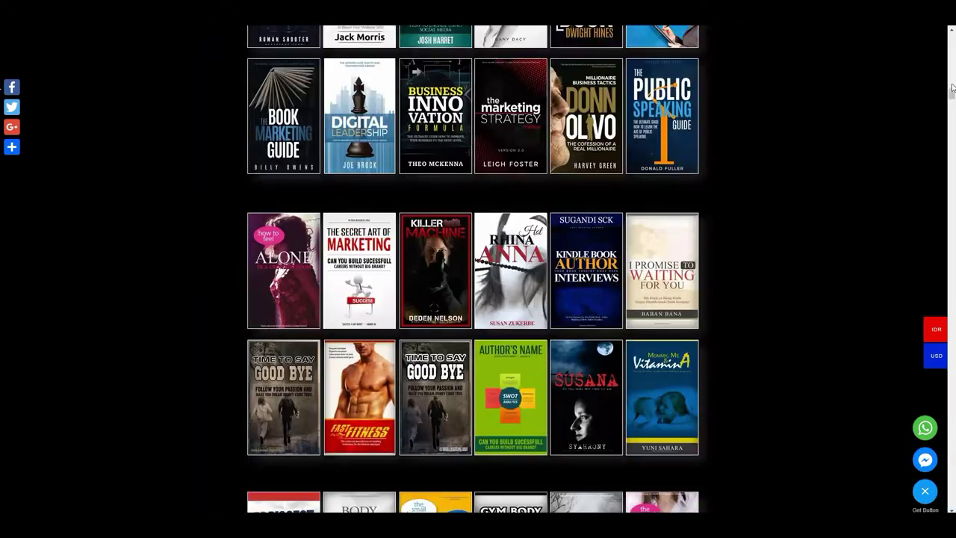
pyautogui.moveTo(952, 88); pyautogui.dragTo(1, 37)
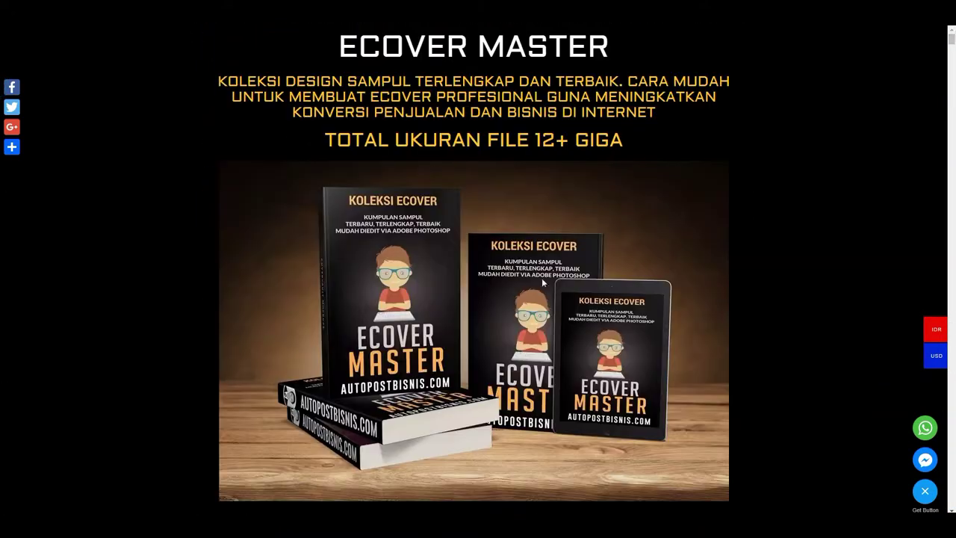
pyautogui.scroll(-15, 543, 282)
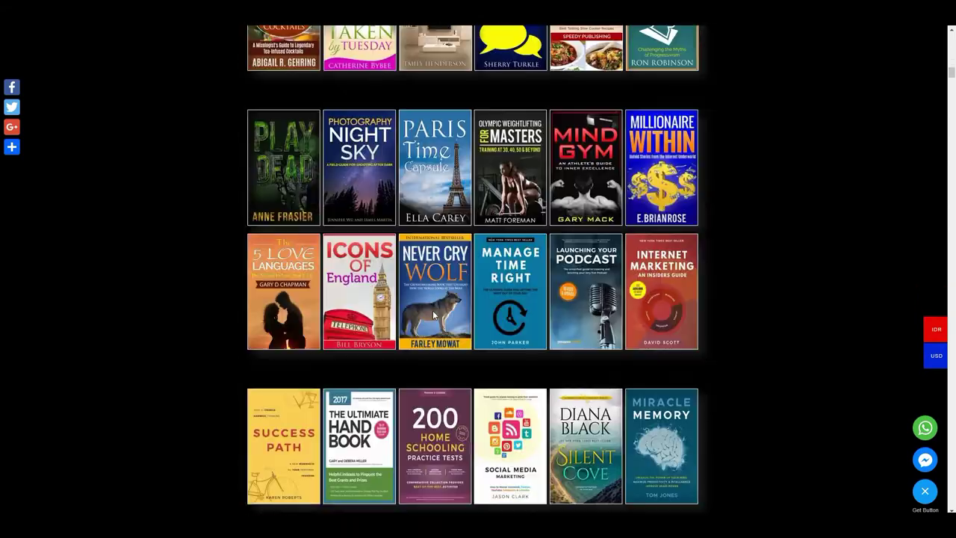
pyautogui.scroll(-6, 433, 315)
pyautogui.scroll(15, 402, 286)
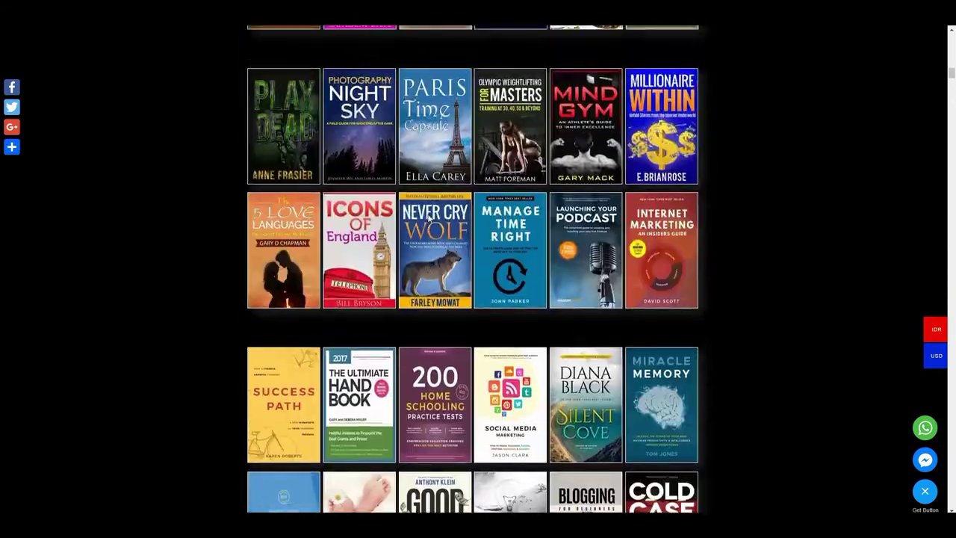
pyautogui.scroll(8, 428, 219)
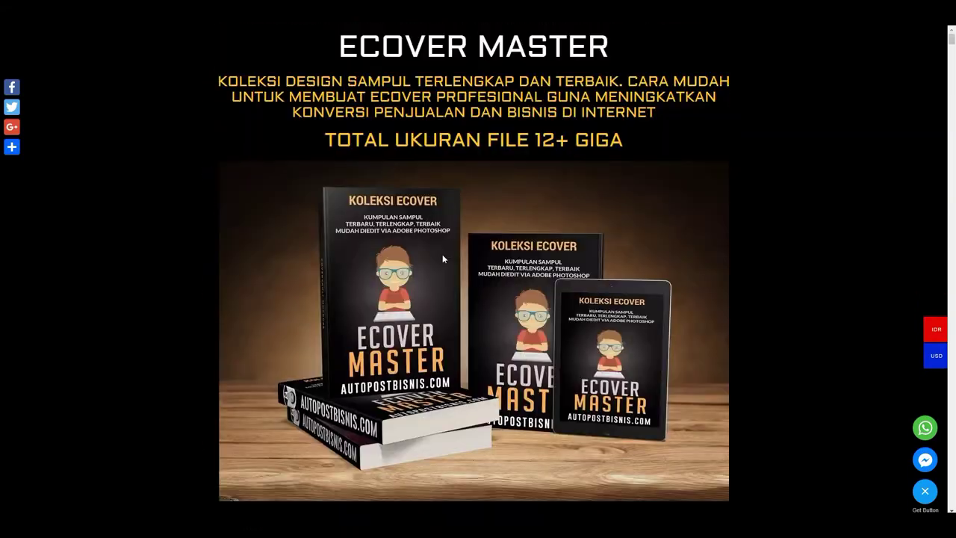
pyautogui.hotkey('ctrl', 'w')
# Open the Ecover Master thumbnail from the Ratakan product page in its own tab
pyautogui.hotkey('ctrl', 'Tab')
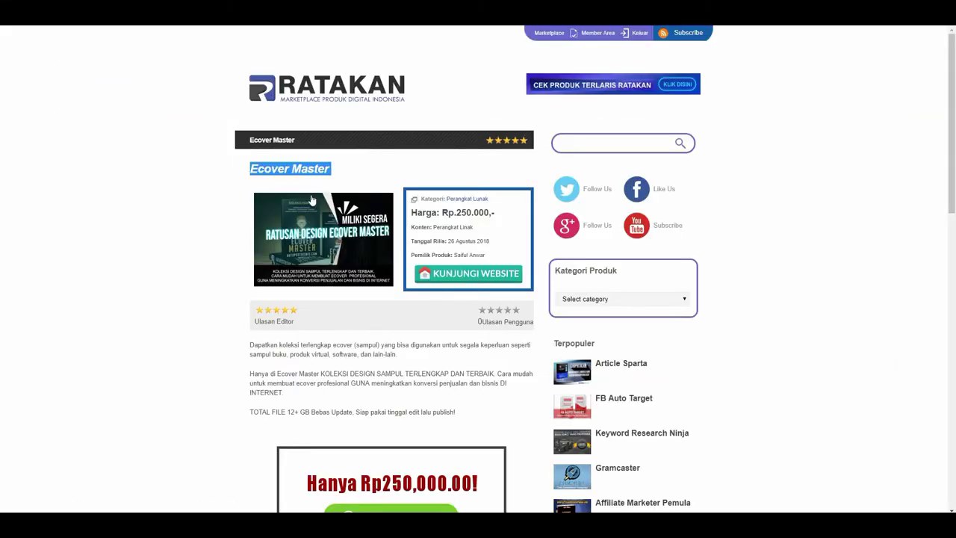
pyautogui.rightClick(333, 244)
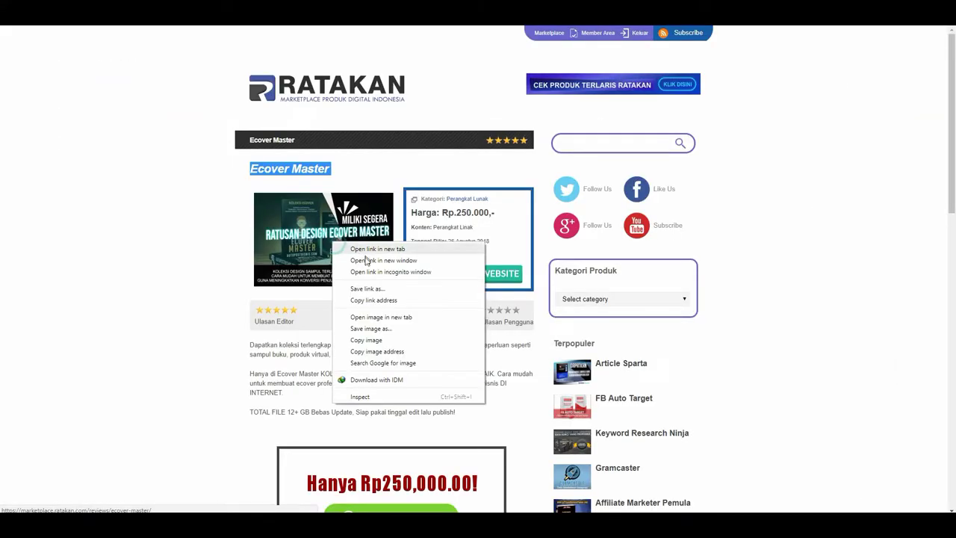
pyautogui.click(365, 316)
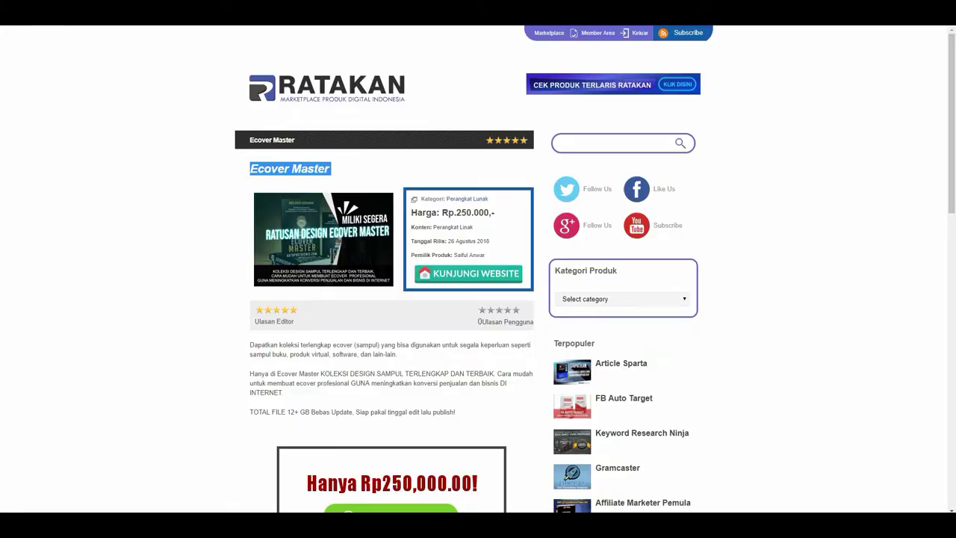
pyautogui.hotkey('ctrl', 'Tab')
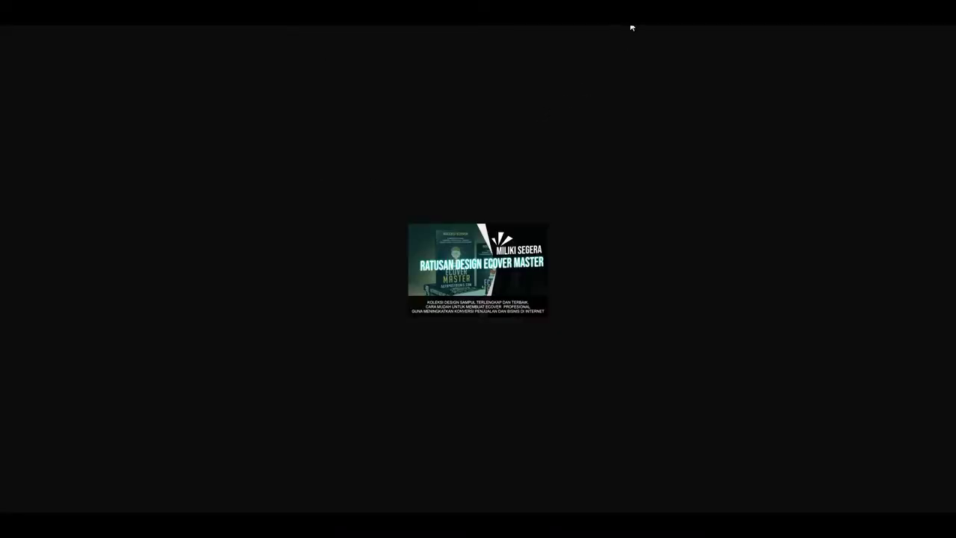
# Load the full-size product image by removing "&w=280&h=188" from the end of its URL
pyautogui.hotkey('ctrl', 'l')
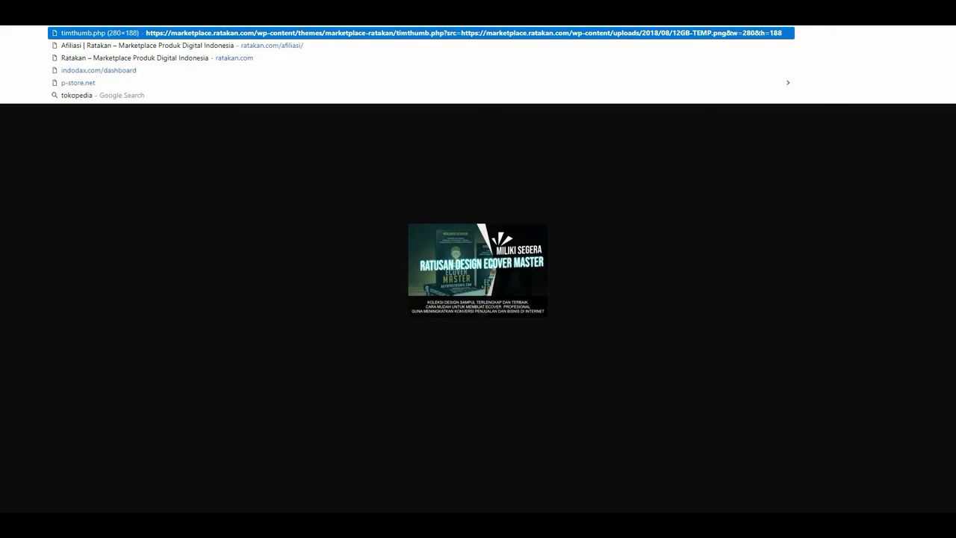
pyautogui.press('End')
pyautogui.press('BackSpace')
pyautogui.press('BackSpace')
pyautogui.press('BackSpace')
pyautogui.press('BackSpace')
pyautogui.press('BackSpace')
pyautogui.press('BackSpace')
pyautogui.press('BackSpace')
pyautogui.press('BackSpace')
pyautogui.press('BackSpace')
pyautogui.press('BackSpace')
pyautogui.press('BackSpace')
pyautogui.press('BackSpace')
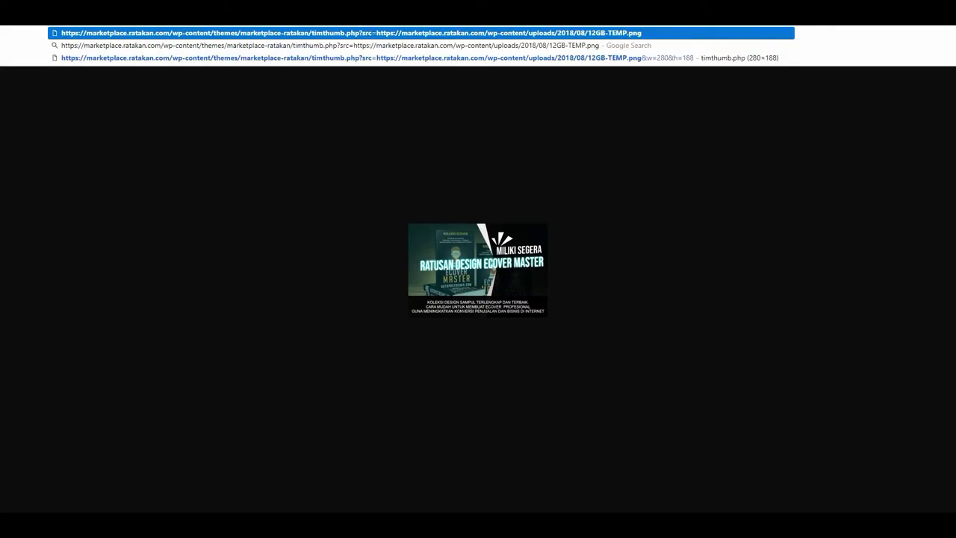
pyautogui.press('Return')
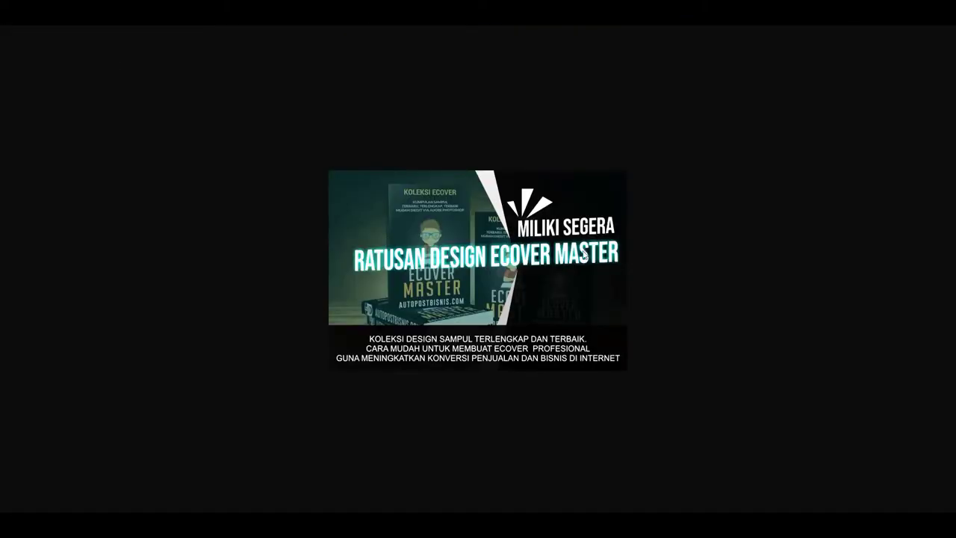
# Save the full-size image as the PNG file 12GB-TEMP in the Downloads folder
pyautogui.rightClick(458, 270)
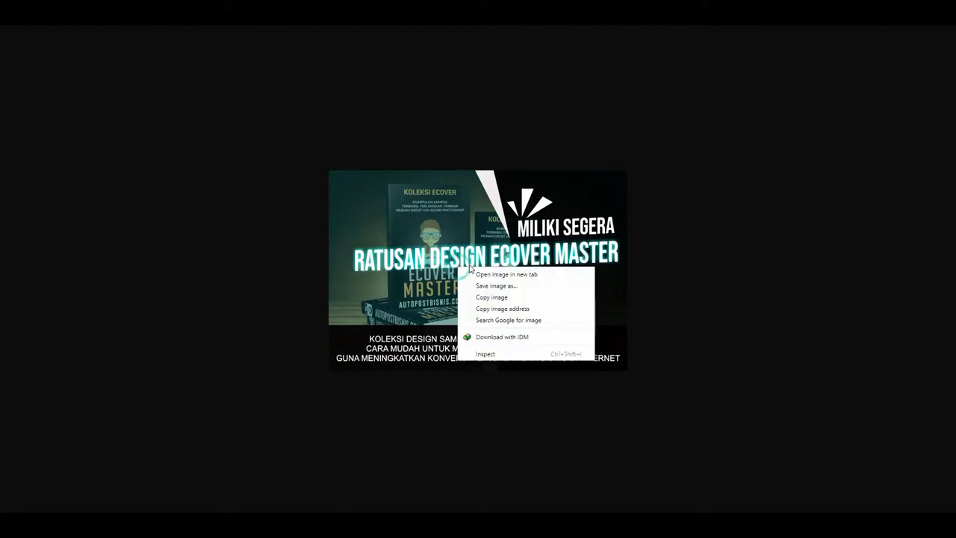
pyautogui.rightClick(442, 230)
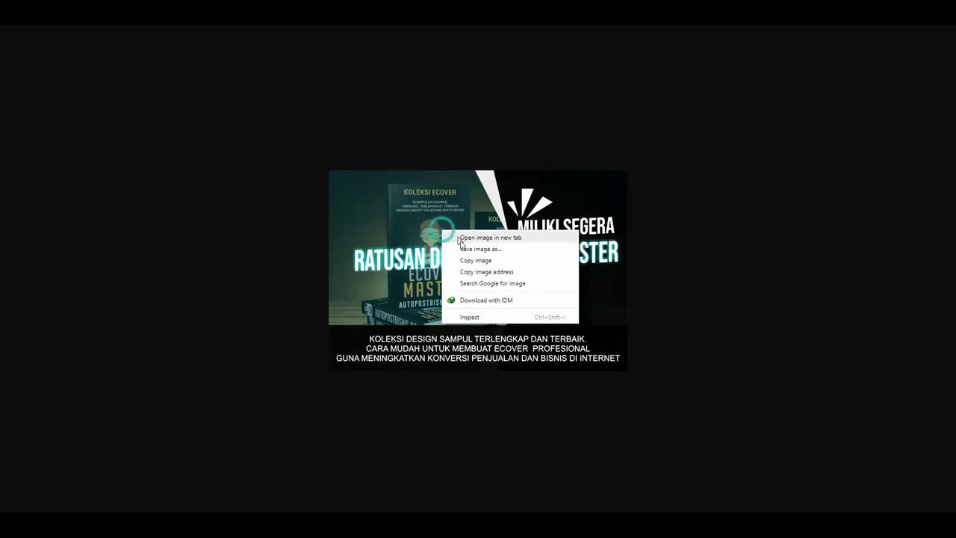
pyautogui.click(483, 249)
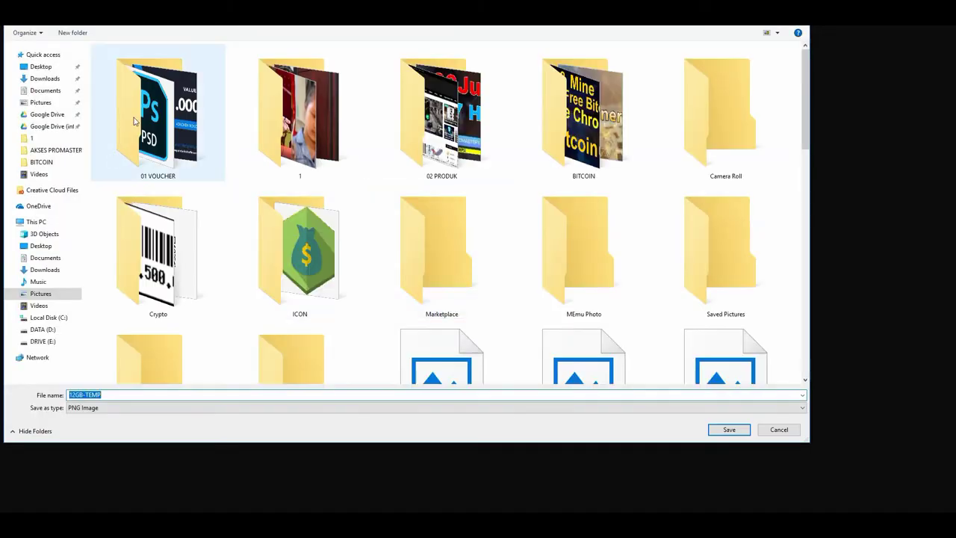
pyautogui.click(41, 78)
pyautogui.click(717, 431)
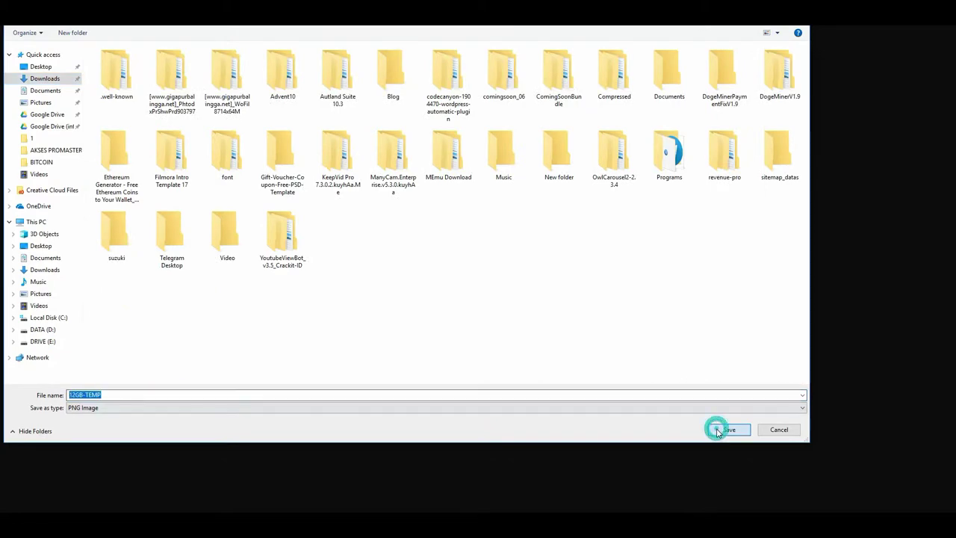
# Show the downloaded 12GB-TEMP image in its folder and rename the file "Ecover Master"
pyautogui.click(102, 503)
pyautogui.click(146, 468)
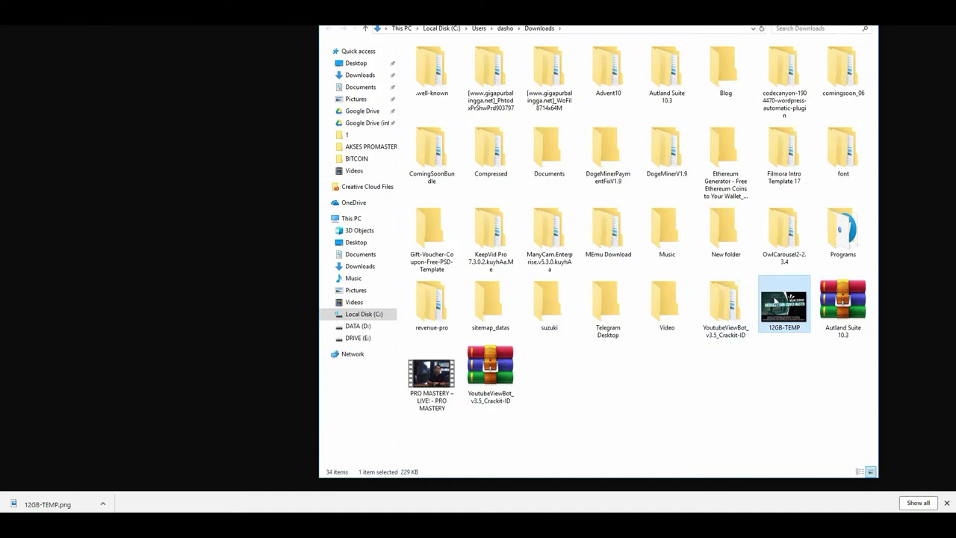
pyautogui.rightClick(807, 333)
pyautogui.click(803, 493)
pyautogui.write('Ecover Master')
pyautogui.press('Return')
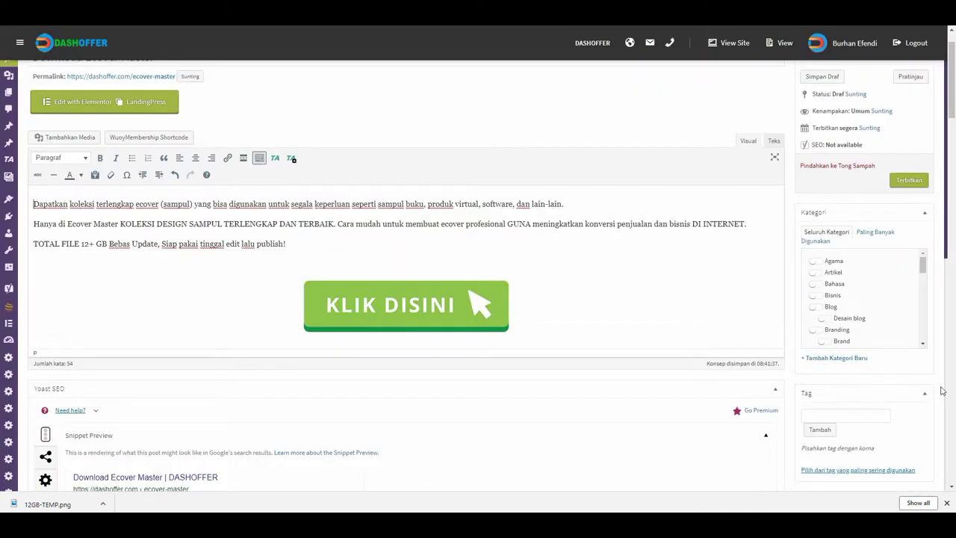
# Return to the post editor and assign the post to the Perangkat Lunak category, matching the product's category on Ratakan
pyautogui.scroll(-1, 933, 388)
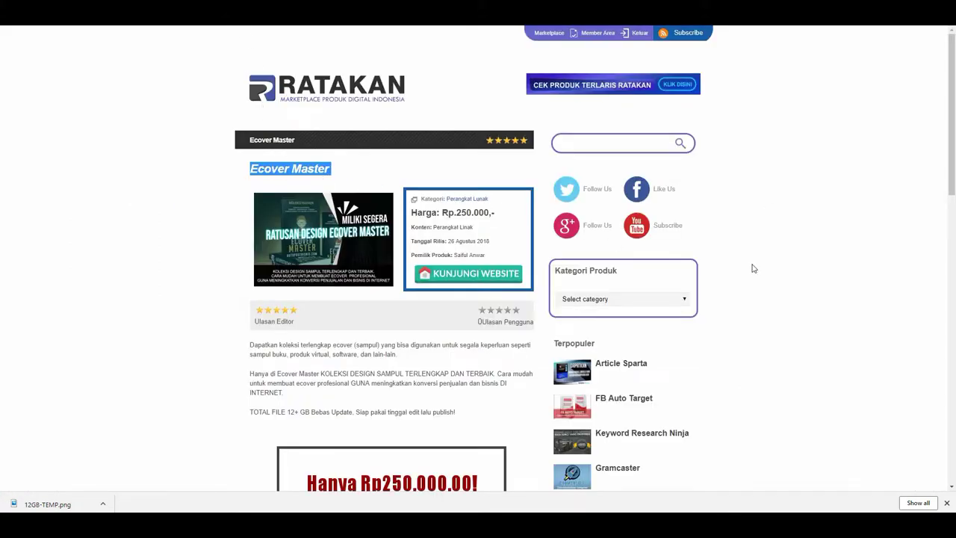
pyautogui.scroll(-1, 753, 268)
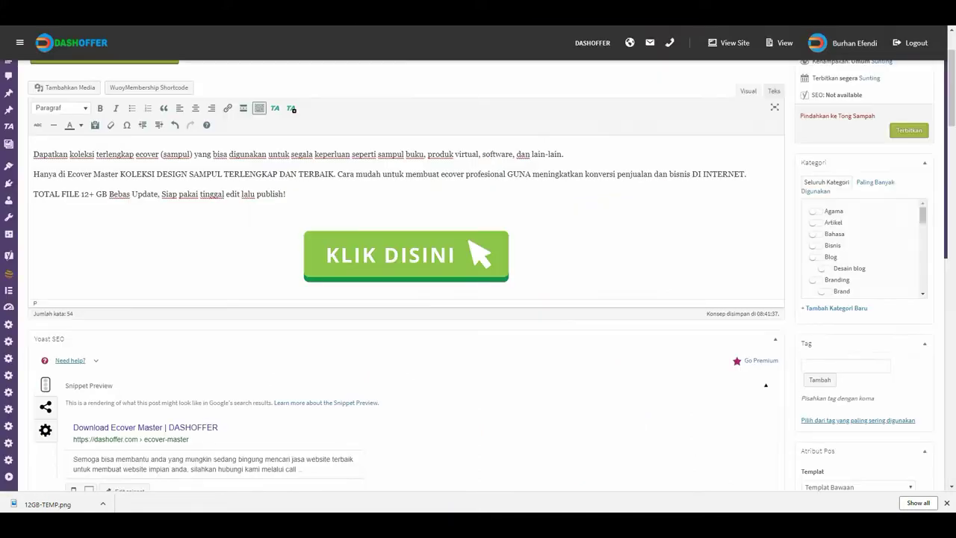
pyautogui.scroll(-5, 874, 274)
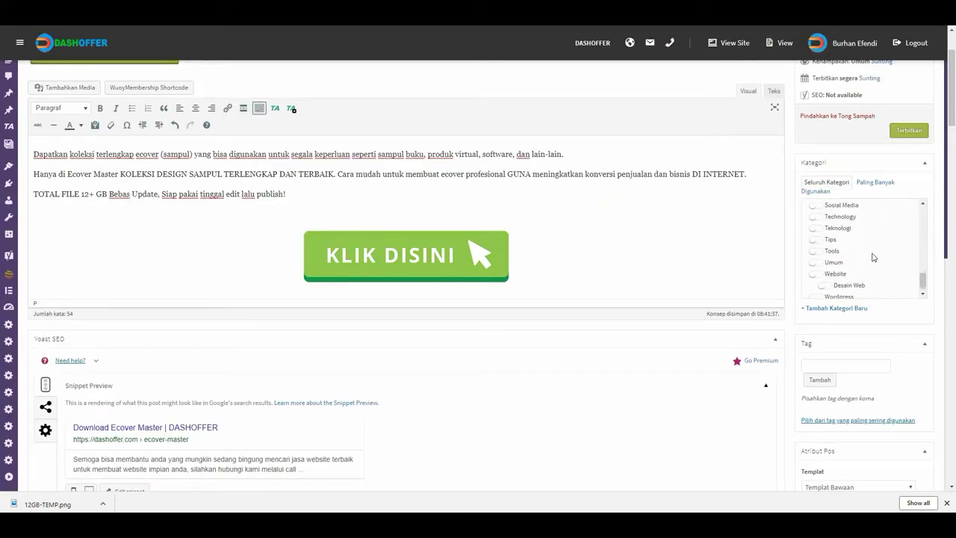
pyautogui.scroll(-1, 835, 267)
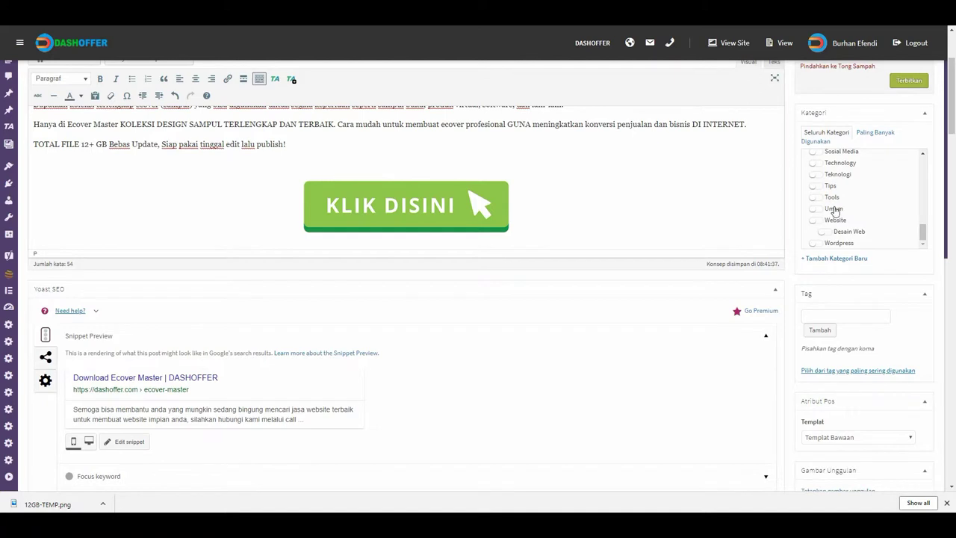
pyautogui.scroll(2, 858, 217)
pyautogui.click(814, 182)
# Copy "Ecover Master" from the post title and enter it as the first tag
pyautogui.click(839, 318)
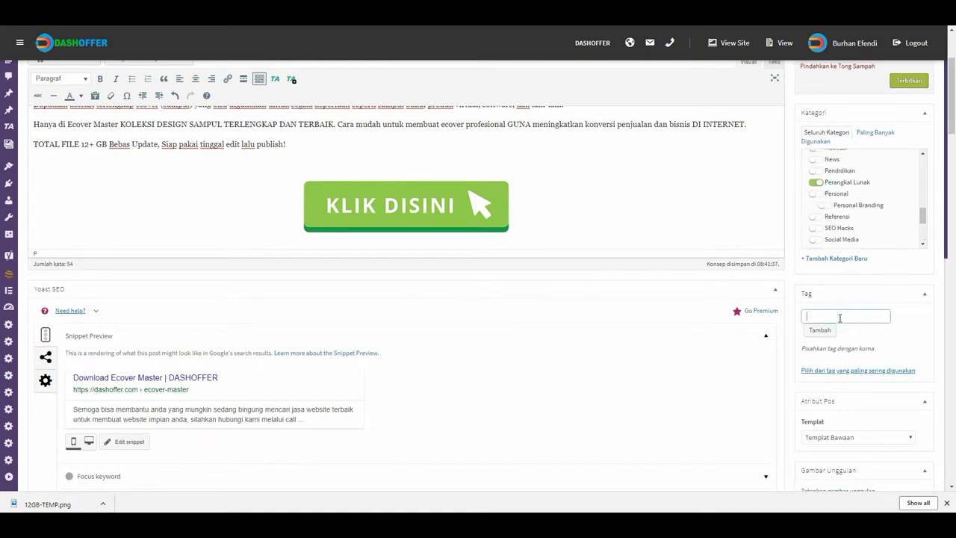
pyautogui.scroll(2, 304, 208)
pyautogui.moveTo(167, 104); pyautogui.dragTo(85, 106)
pyautogui.hotkey('ctrl', 'c')
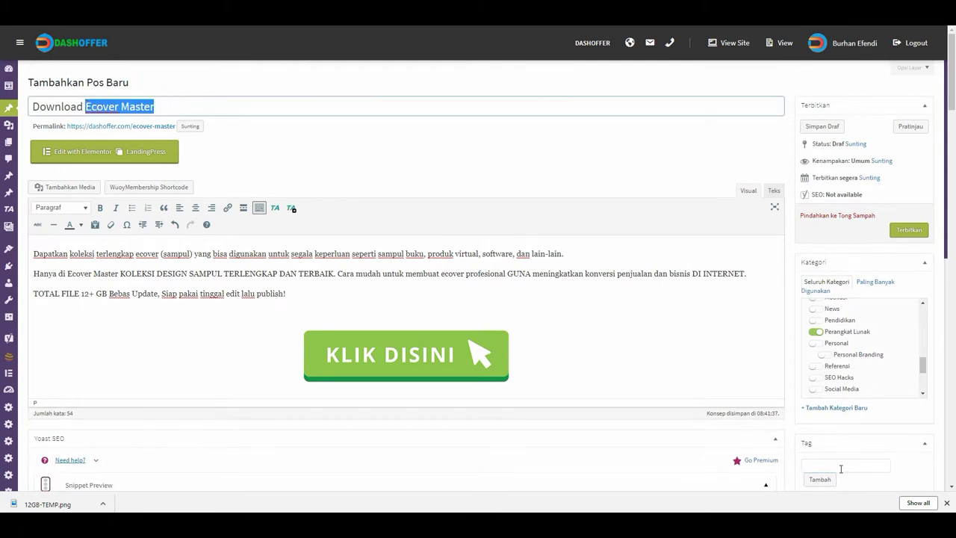
pyautogui.click(840, 468)
pyautogui.hotkey('ctrl', 'v')
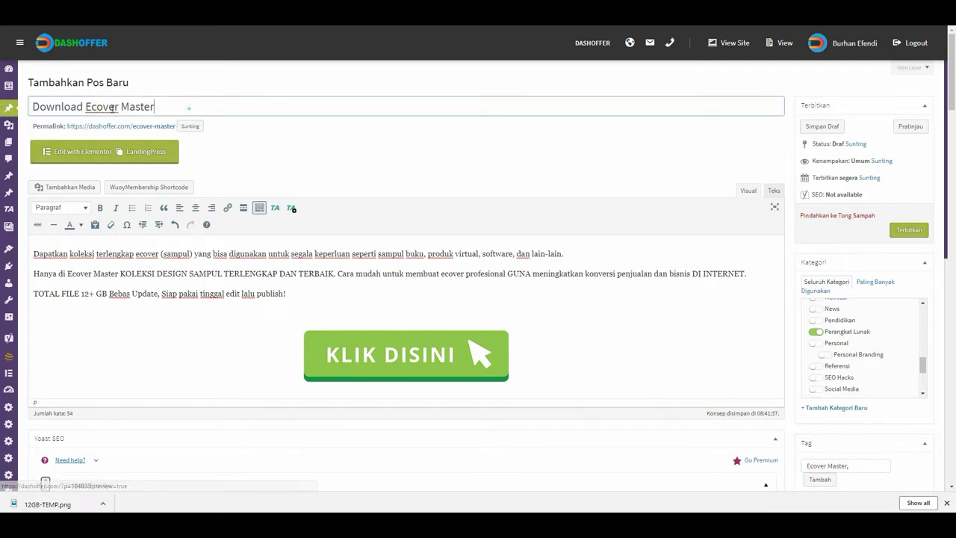
# Append the full post title "Download Ecover Master" and "Perangkat Lunak" to the tag list, and add all the tags to the post
pyautogui.moveTo(187, 106); pyautogui.dragTo(7, 107)
pyautogui.hotkey('ctrl', 'c')
pyautogui.click(870, 466)
pyautogui.hotkey('ctrl', 'v')
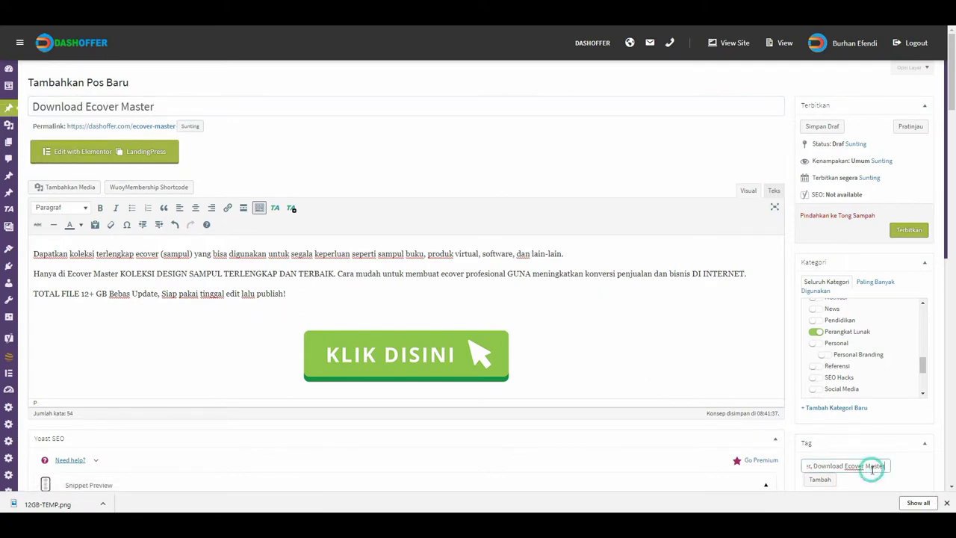
pyautogui.write(', Perangkat Lunak')
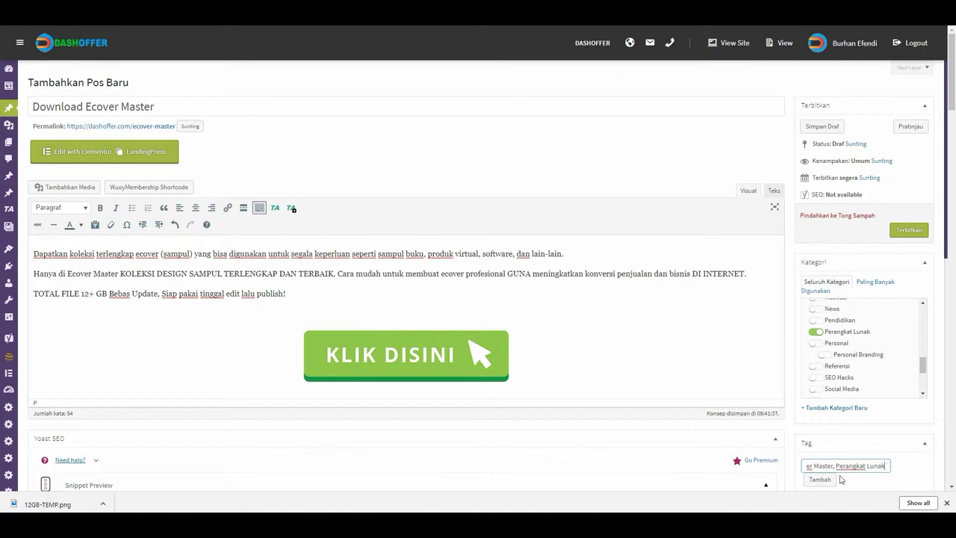
pyautogui.click(946, 504)
pyautogui.press('Return')
# Upload Ecover Master.png from the Downloads folder as the image for the post's featured image
pyautogui.scroll(-1, 924, 445)
pyautogui.scroll(-4, 924, 445)
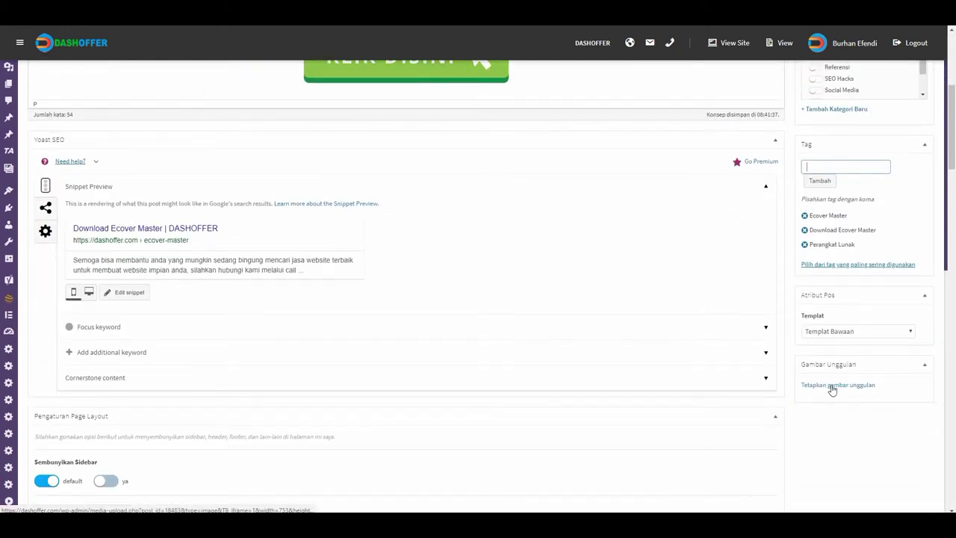
pyautogui.click(861, 387)
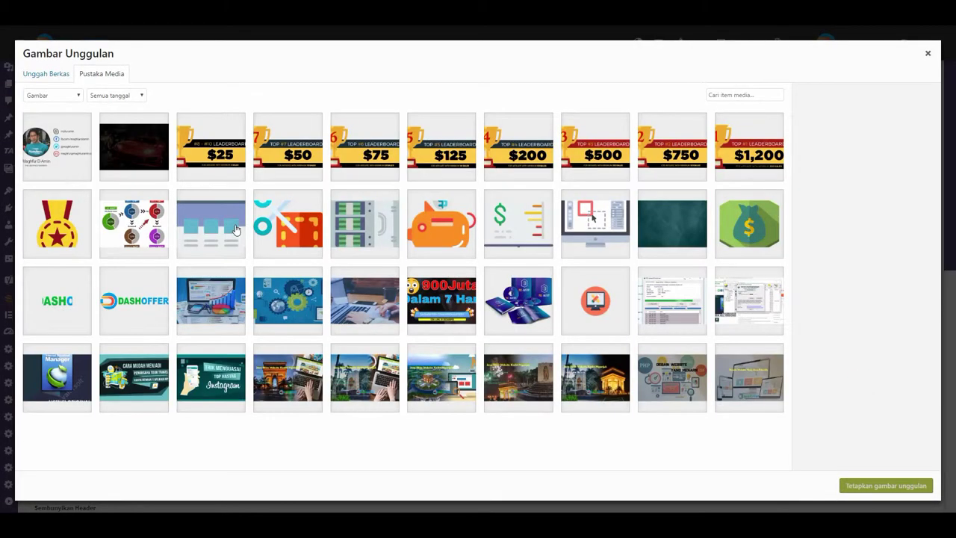
pyautogui.click(60, 75)
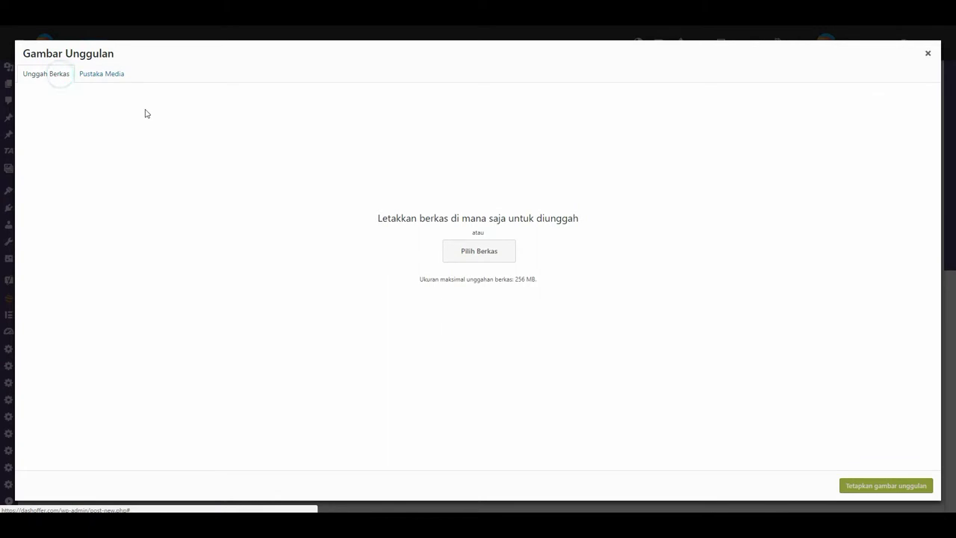
pyautogui.click(485, 265)
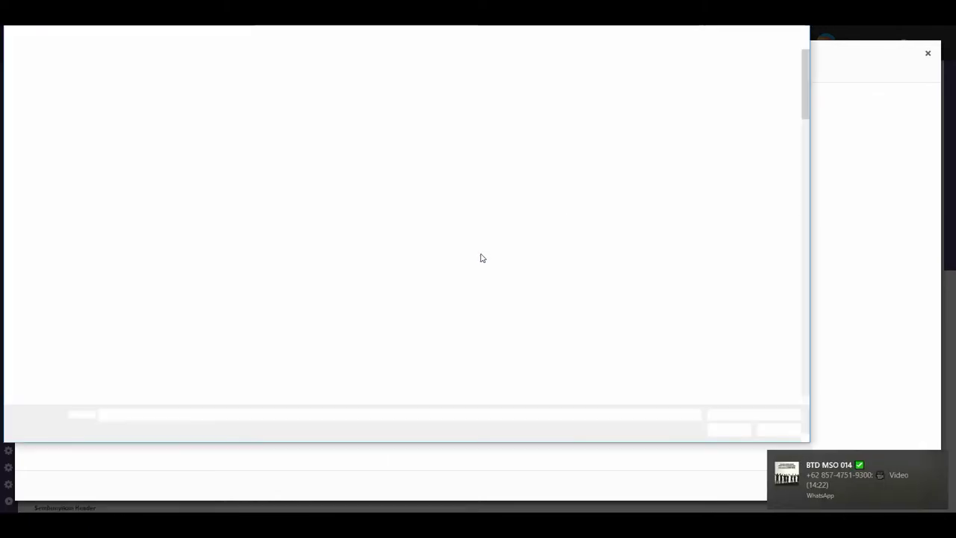
pyautogui.scroll(-15, 476, 259)
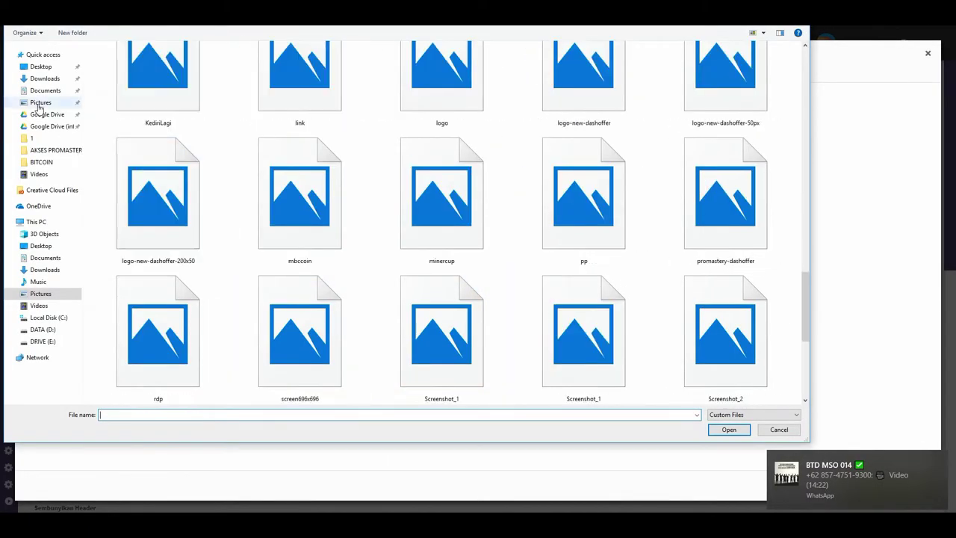
pyautogui.click(37, 79)
pyautogui.doubleClick(391, 238)
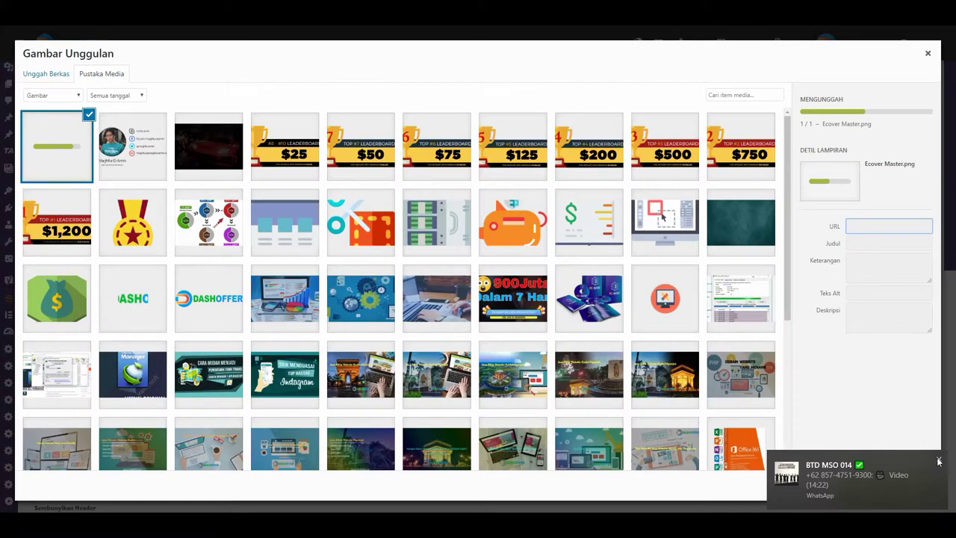
pyautogui.click(938, 460)
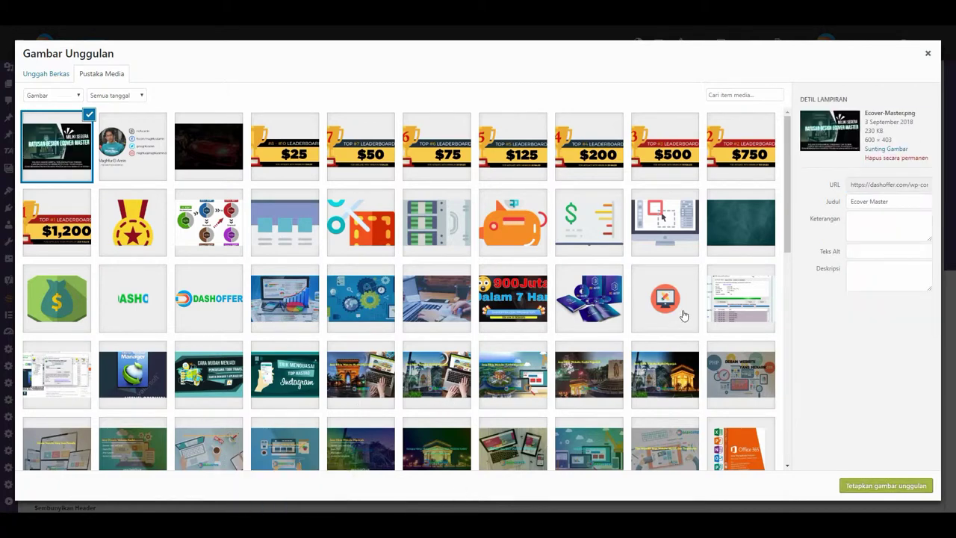
# Copy the product name "Ecover Master" from the Ratakan page as the image's alt text and set the image as featured image
pyautogui.click(879, 251)
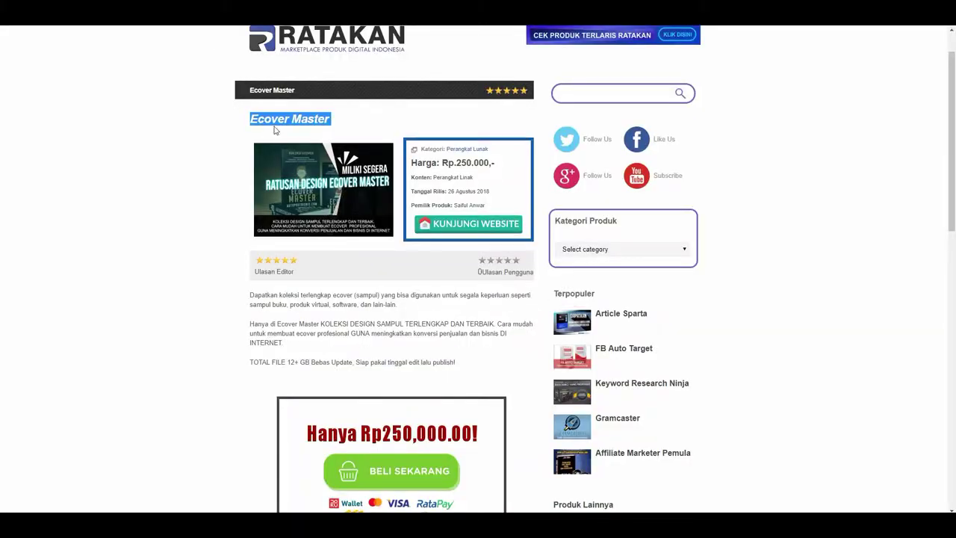
pyautogui.rightClick(291, 124)
pyautogui.click(299, 128)
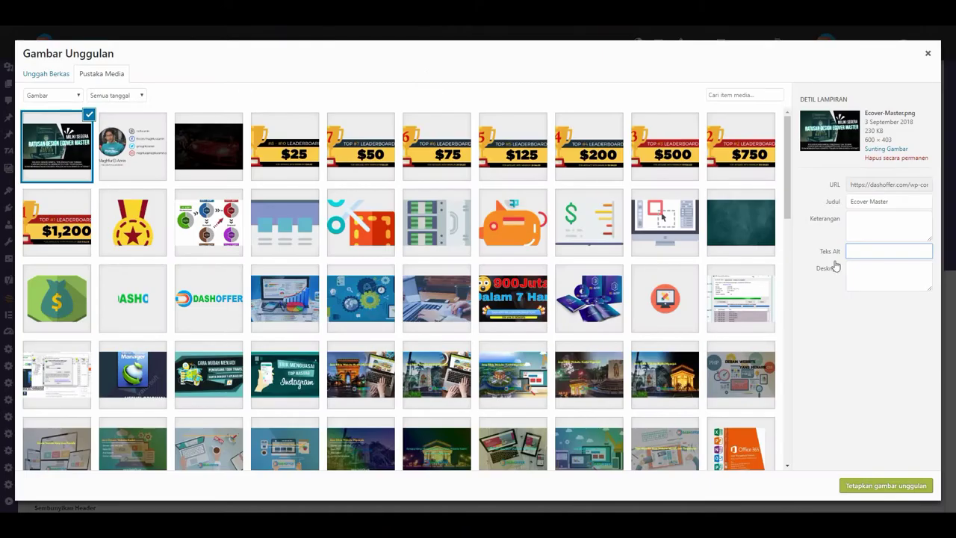
pyautogui.click(873, 254)
pyautogui.hotkey('ctrl', 'v')
pyautogui.click(892, 486)
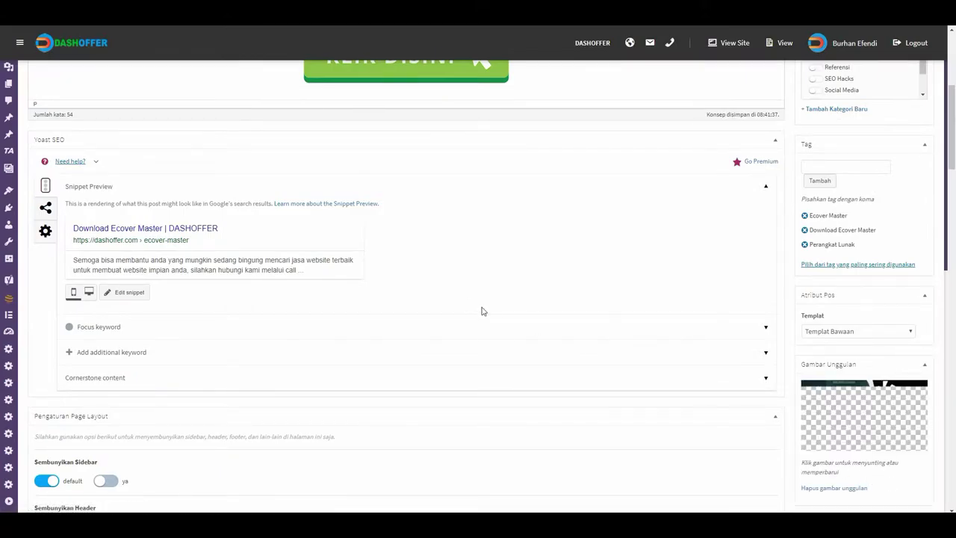
# Copy "Ecover Master" from the post title and enter it as the Yoast SEO focus keyword
pyautogui.scroll(4, 418, 324)
pyautogui.moveTo(156, 106); pyautogui.dragTo(86, 106)
pyautogui.scroll(-4, 835, 458)
pyautogui.click(98, 328)
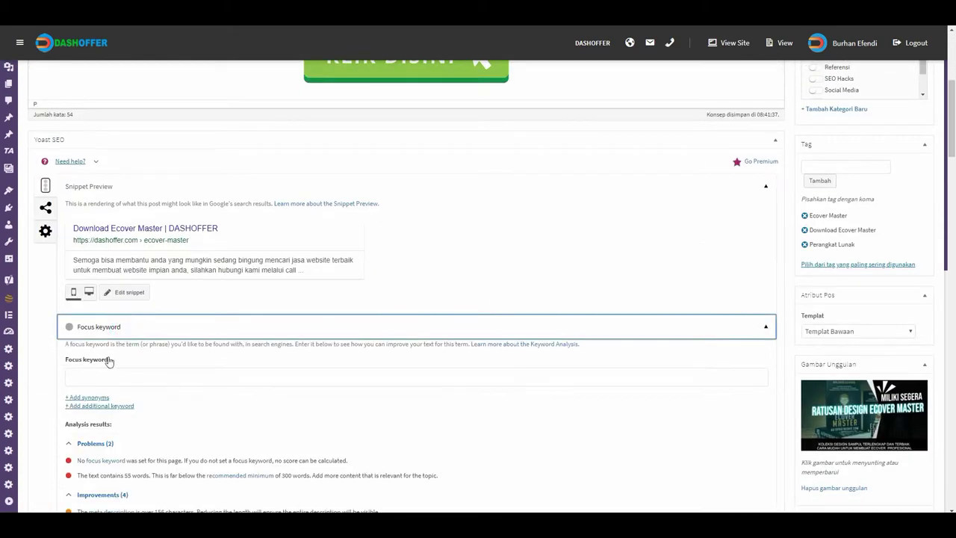
pyautogui.click(85, 381)
pyautogui.hotkey('ctrl', 'v')
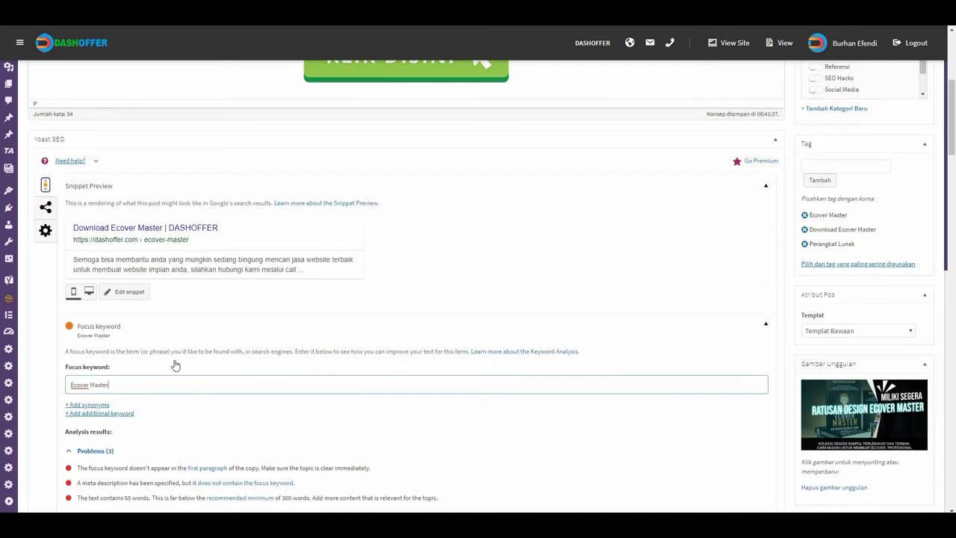
# Replace the Yoast meta description with the post's first paragraph, beginning "Dapatkan koleksi terlengkap ecover (sampul)"
pyautogui.scroll(-1, 180, 351)
pyautogui.click(135, 167)
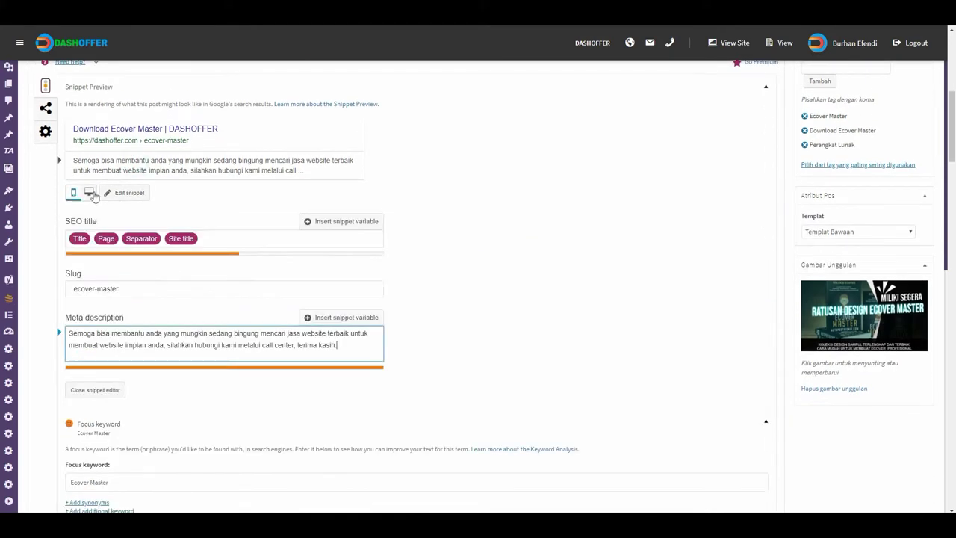
pyautogui.tripleClick(130, 344)
pyautogui.press('BackSpace')
pyautogui.scroll(2, 130, 177)
pyautogui.scroll(1, 130, 199)
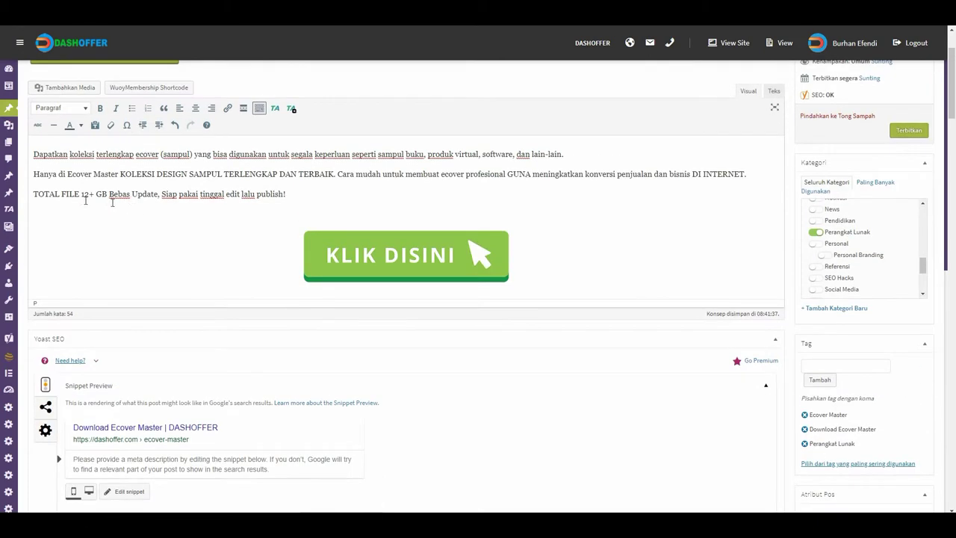
pyautogui.moveTo(35, 155); pyautogui.dragTo(560, 154)
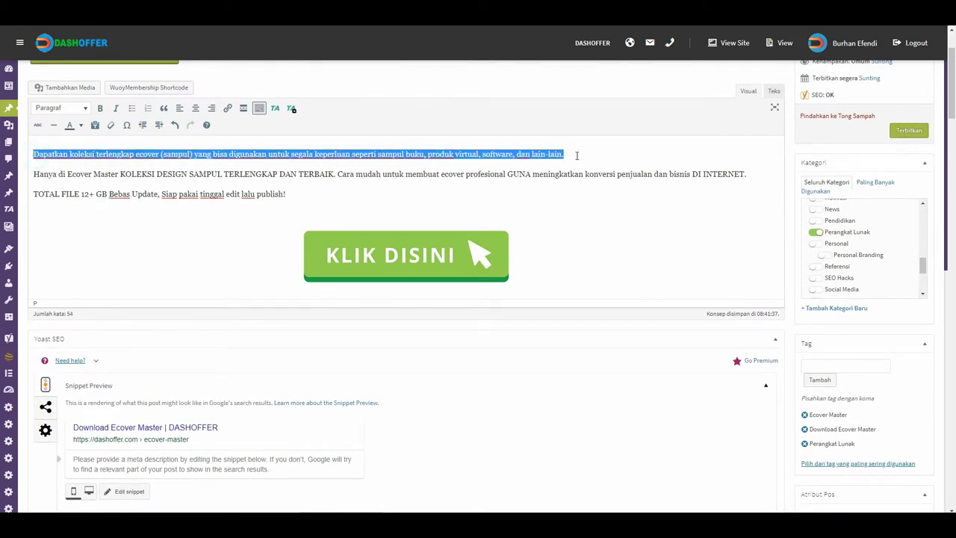
pyautogui.scroll(-3, 702, 345)
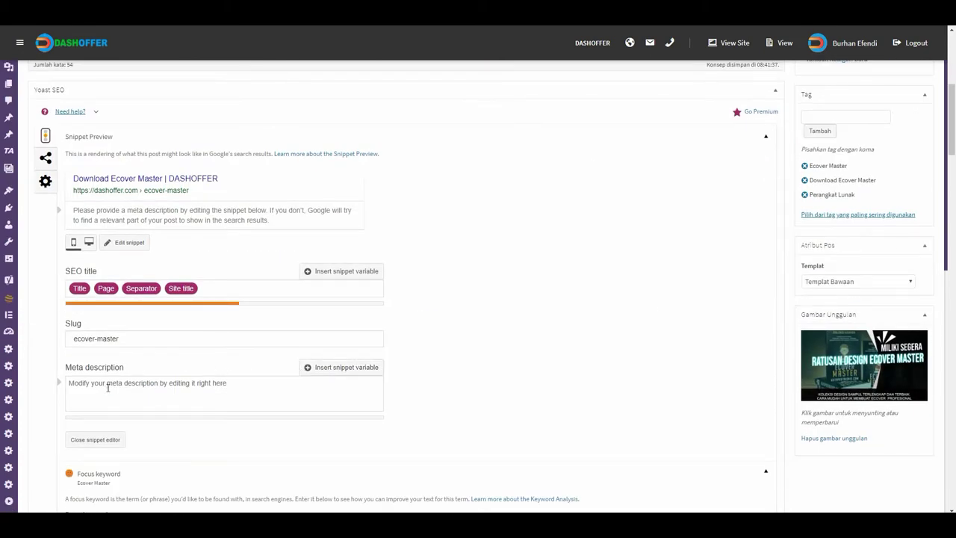
pyautogui.click(107, 388)
pyautogui.write('Dapatkan koleksi terlengkap ecover (sampul) yang bisa digunakan untuk segala keperluan seperti sampul buku, produk virtual, software, dan lain-lain.')
# Insert "master" after "ecover" in the meta description so that it includes the focus keyword
pyautogui.scroll(-2, 498, 361)
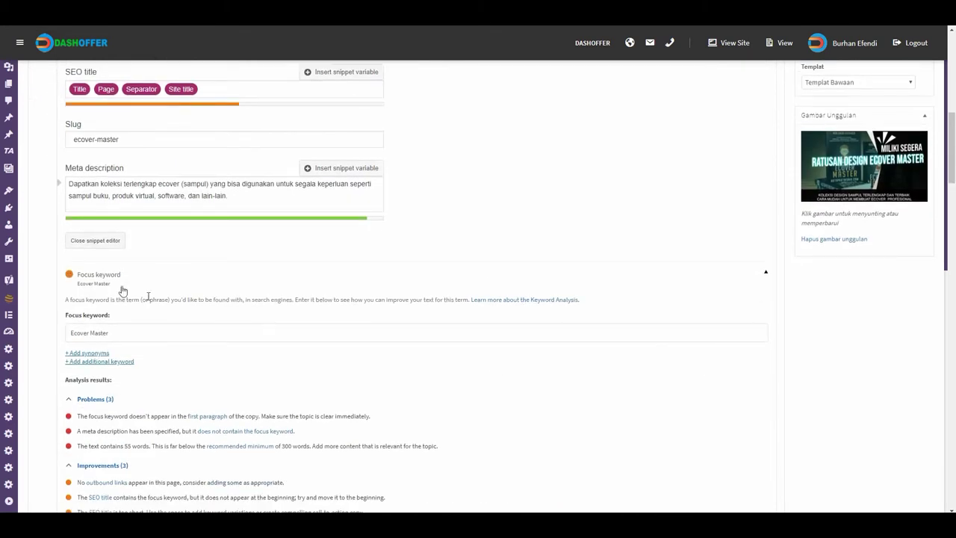
pyautogui.click(141, 332)
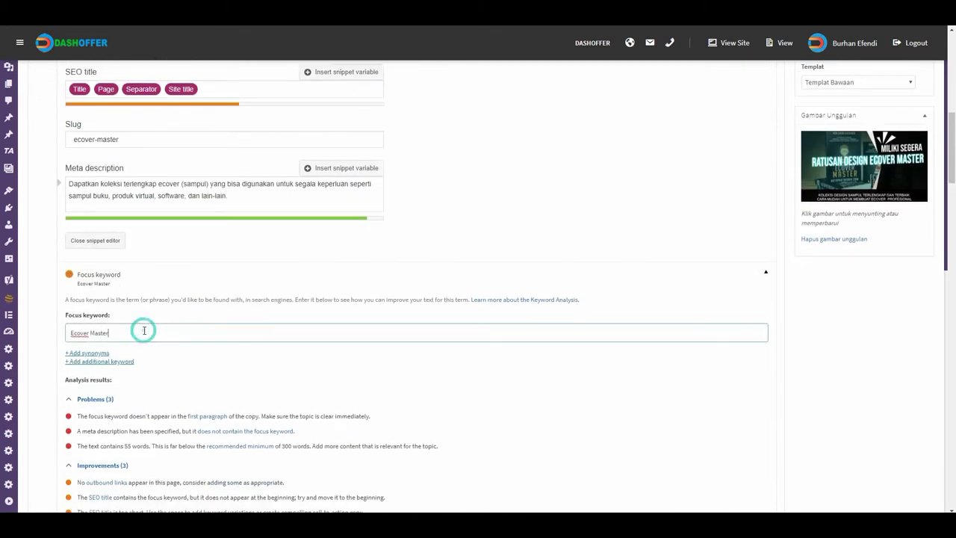
pyautogui.click(181, 183)
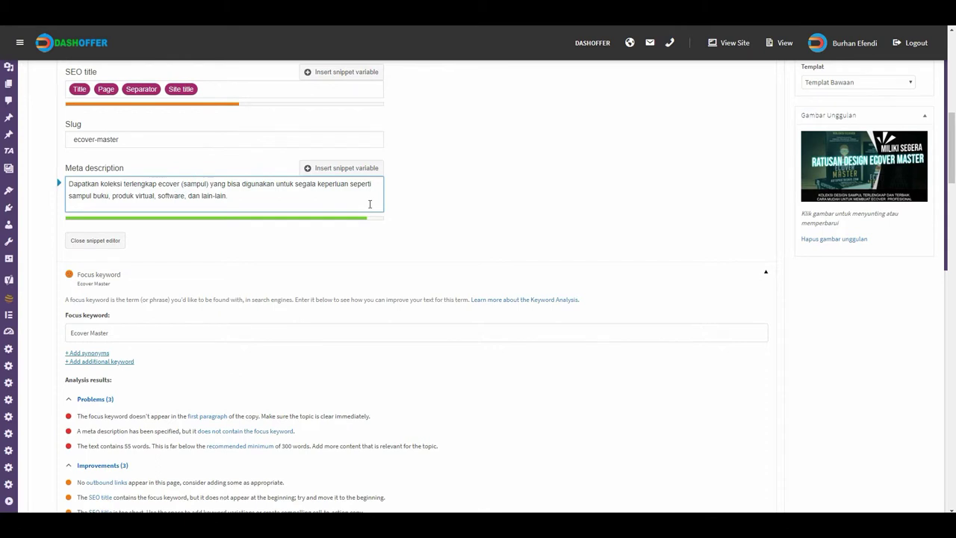
pyautogui.write('master')
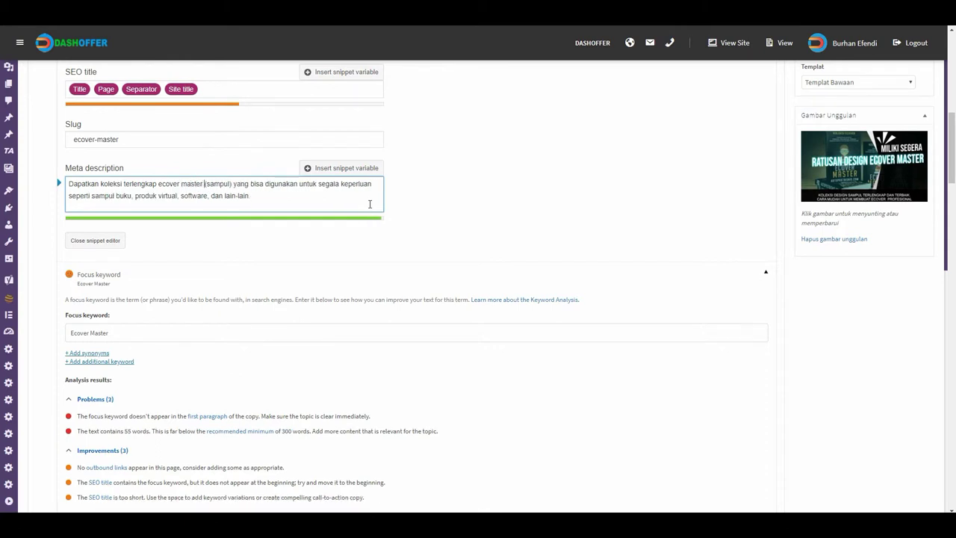
pyautogui.click(563, 206)
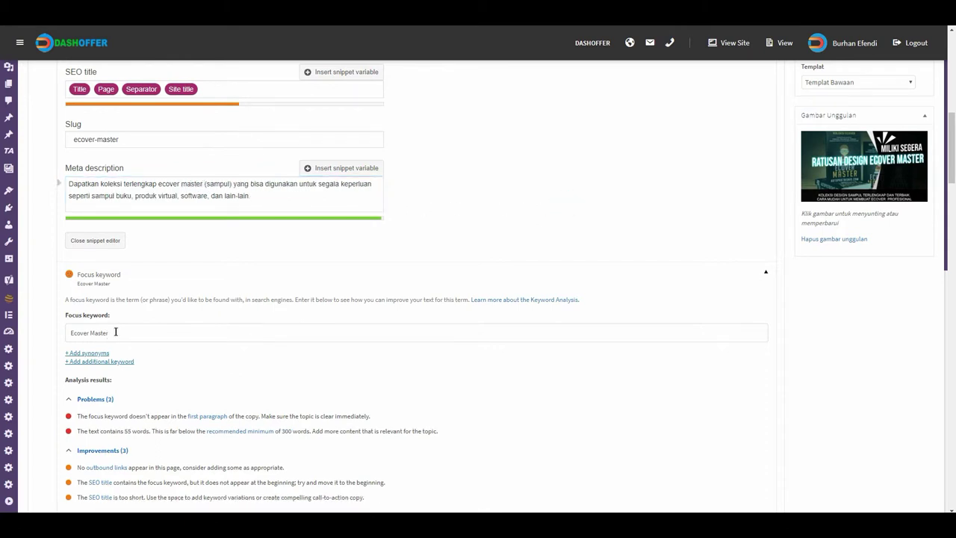
# Shorten the Yoast focus keyword to "Ecover"
pyautogui.click(415, 240)
pyautogui.doubleClick(99, 332)
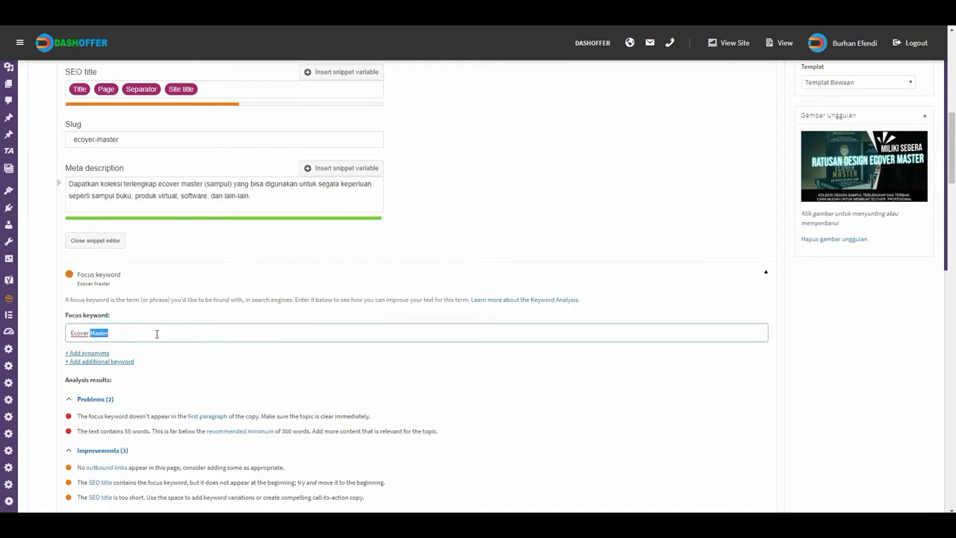
pyautogui.press('BackSpace')
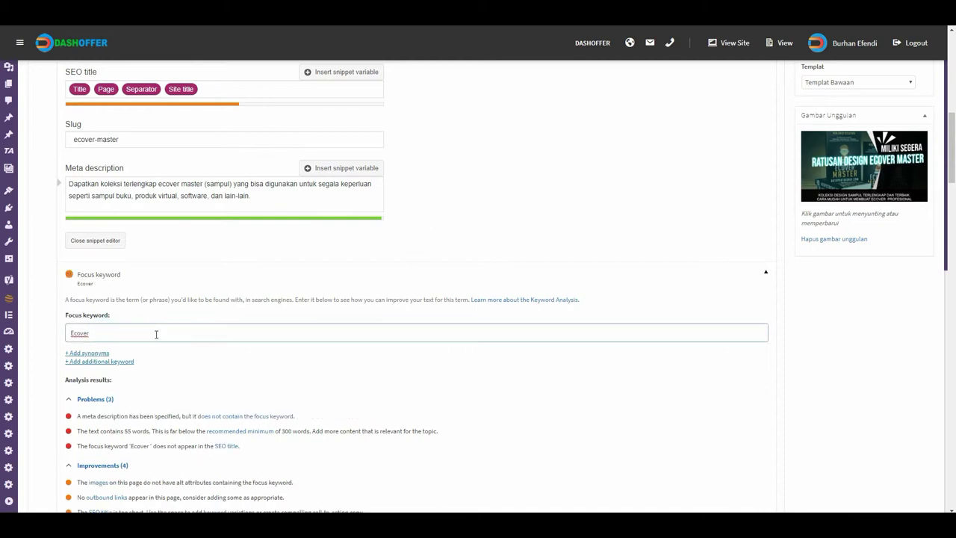
pyautogui.click(559, 254)
# Choose the Ecover Master image from the media library as the Facebook sharing image
pyautogui.scroll(-7, 383, 341)
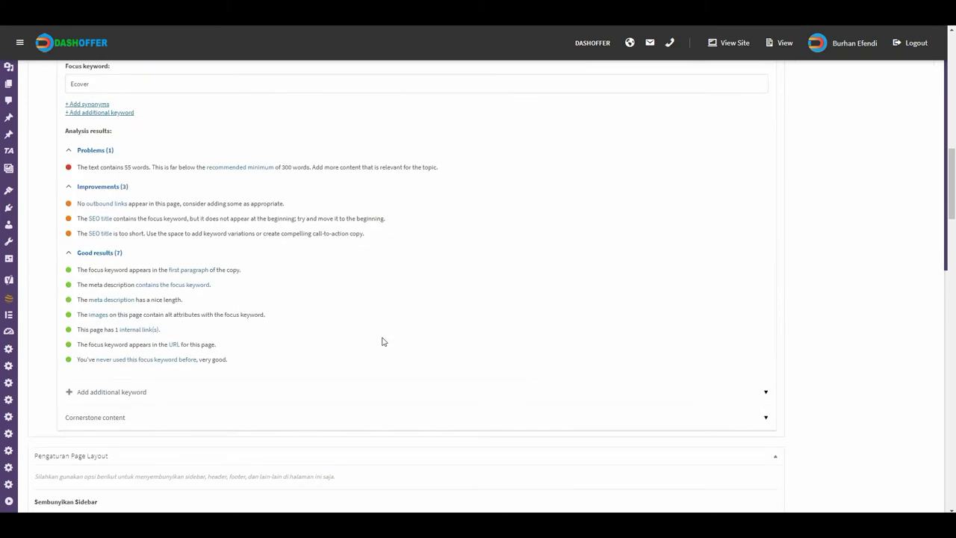
pyautogui.scroll(-14, 346, 342)
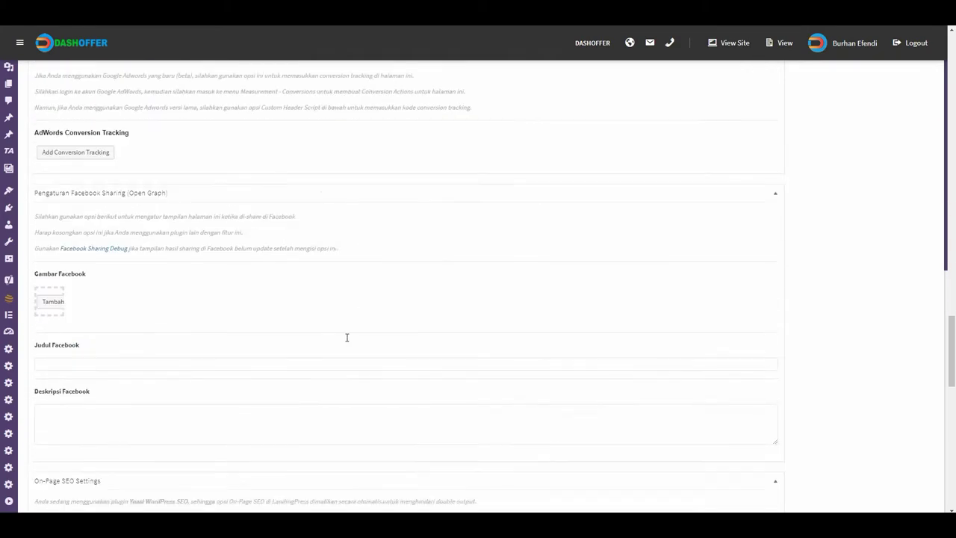
pyautogui.scroll(1, 331, 342)
pyautogui.click(41, 219)
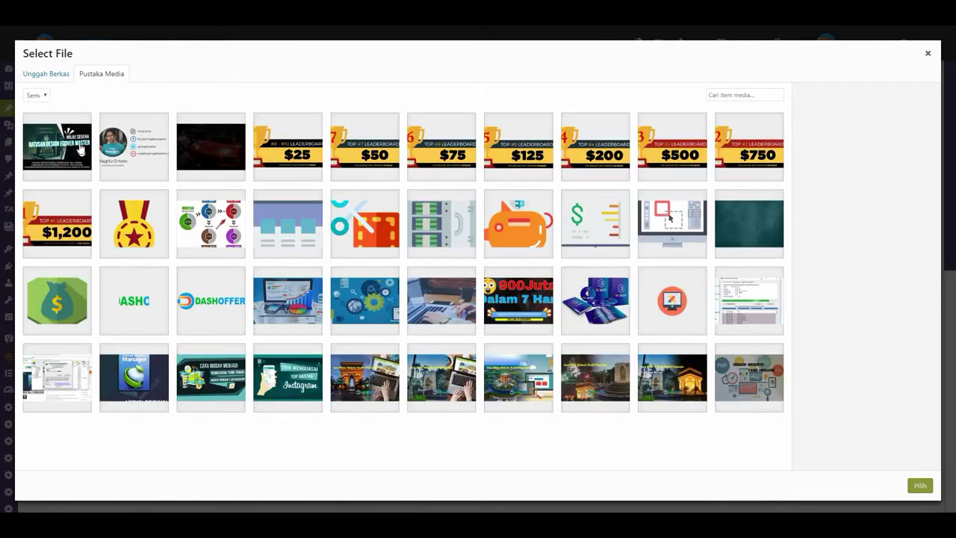
pyautogui.click(71, 146)
pyautogui.click(921, 487)
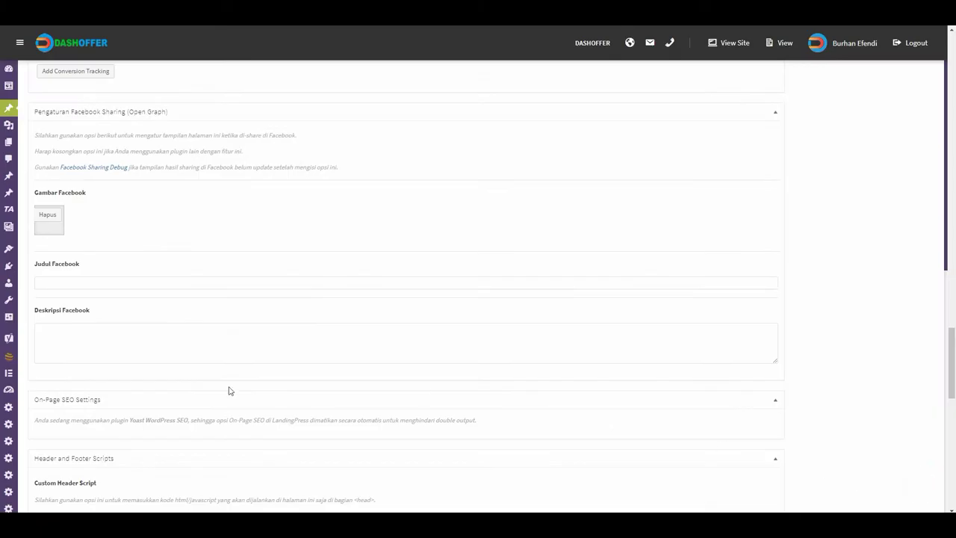
# Copy the post title "Download Ecover Master" into the Facebook sharing title
pyautogui.moveTo(951, 360); pyautogui.dragTo(925, 88)
pyautogui.scroll(2, 151, 175)
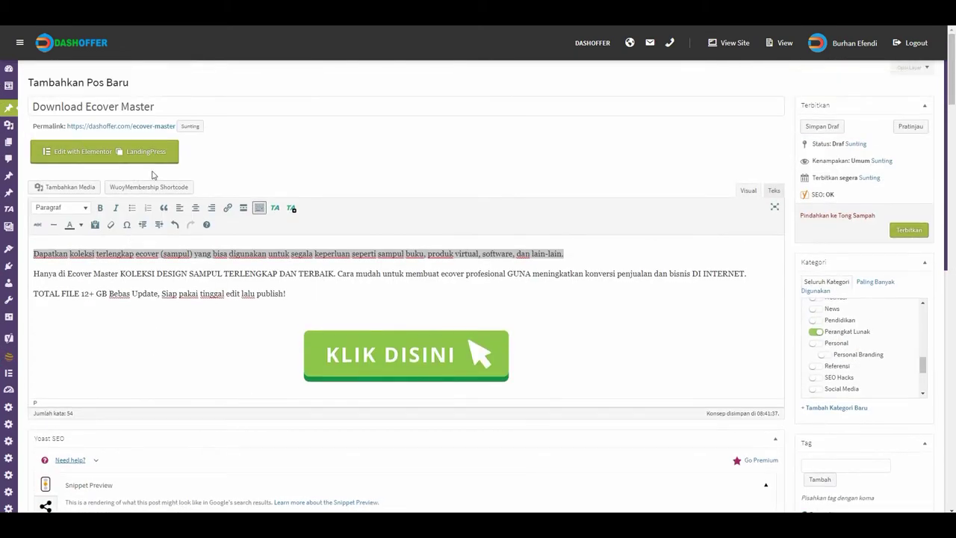
pyautogui.moveTo(180, 109); pyautogui.dragTo(33, 112)
pyautogui.hotkey('ctrl', 'c')
pyautogui.moveTo(954, 83); pyautogui.dragTo(946, 375)
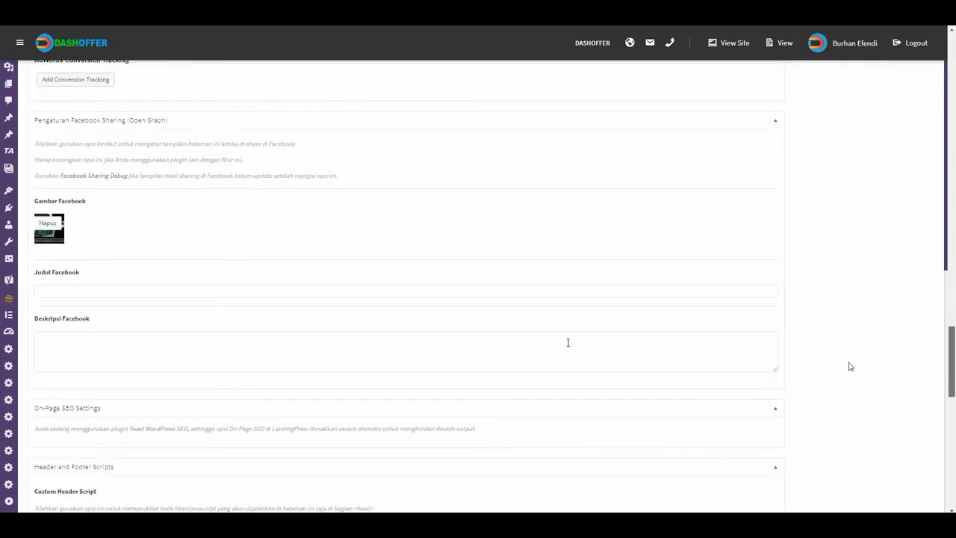
pyautogui.click(62, 285)
pyautogui.hotkey('ctrl', 'v')
# Copy the Yoast meta description into the Facebook sharing description
pyautogui.click(91, 339)
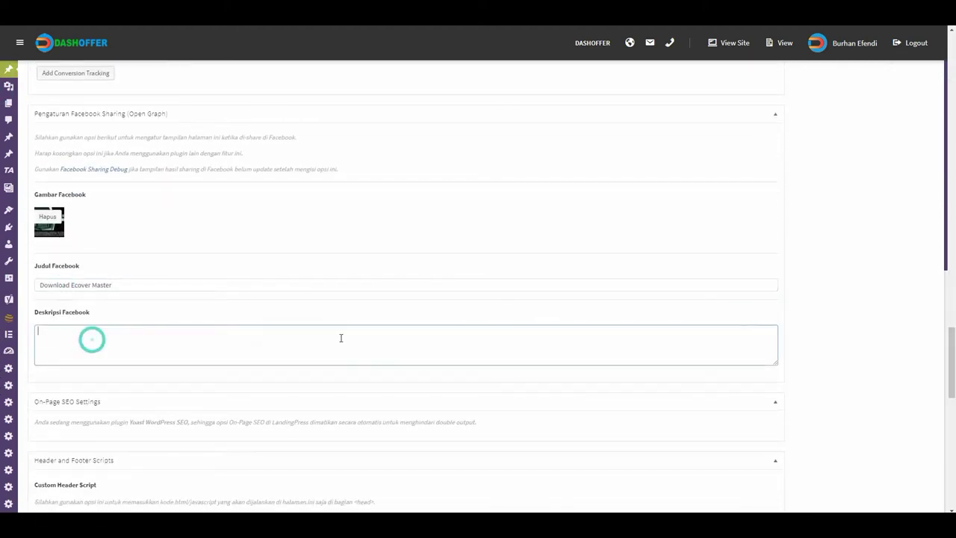
pyautogui.scroll(20, 340, 337)
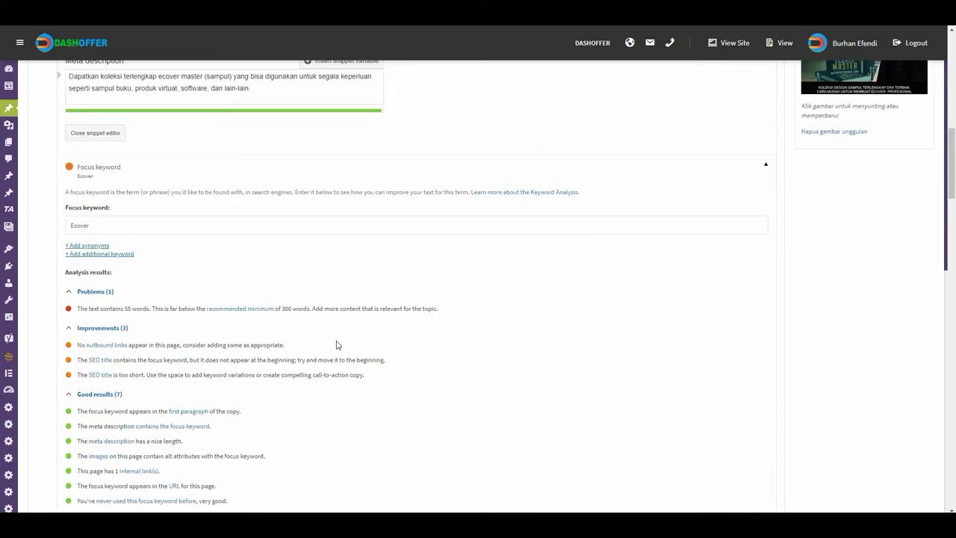
pyautogui.scroll(5, 336, 345)
pyautogui.tripleClick(191, 446)
pyautogui.hotkey('ctrl', 'c')
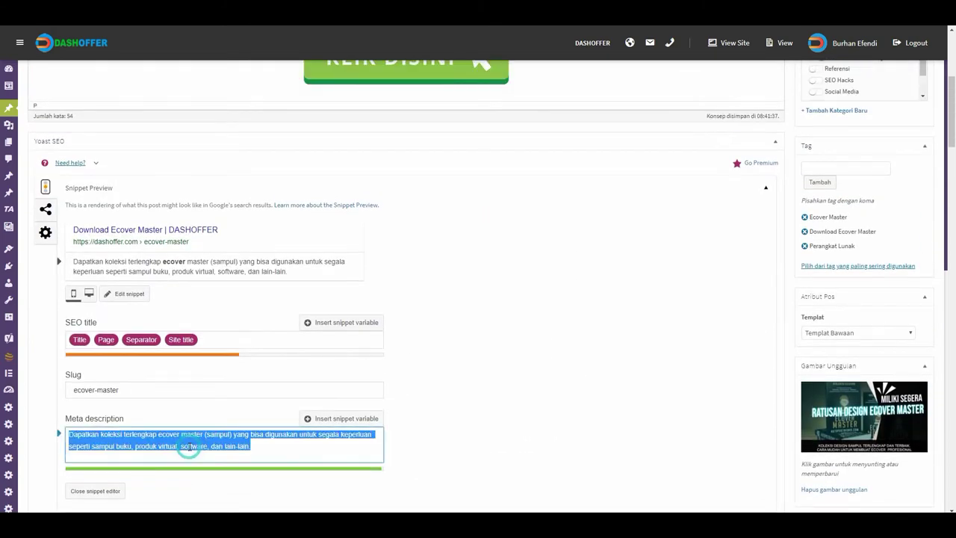
pyautogui.scroll(-20, 528, 446)
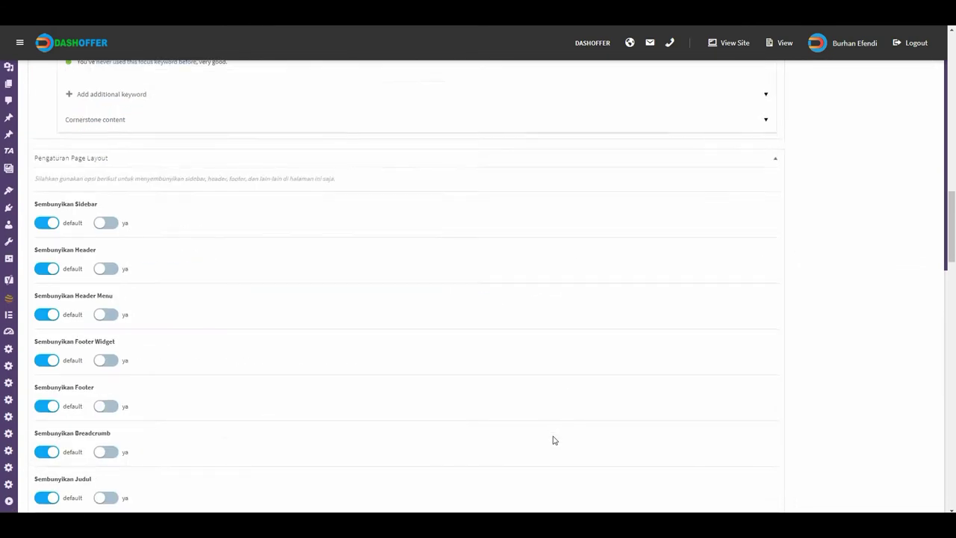
pyautogui.scroll(-4, 217, 403)
pyautogui.click(60, 433)
pyautogui.hotkey('ctrl', 'v')
# Look over the remaining post settings and publish the post
pyautogui.scroll(-12, 572, 342)
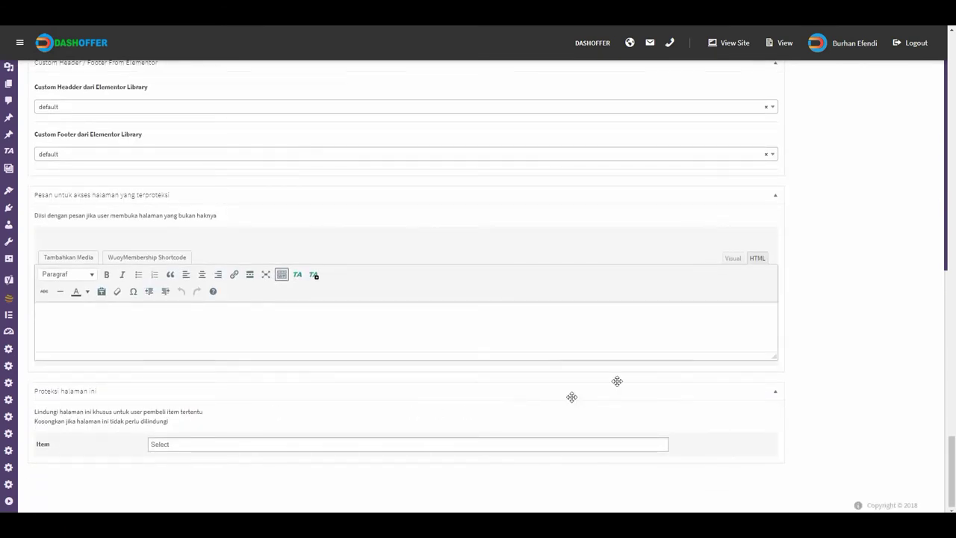
pyautogui.scroll(15, 938, 446)
pyautogui.scroll(15, 896, 186)
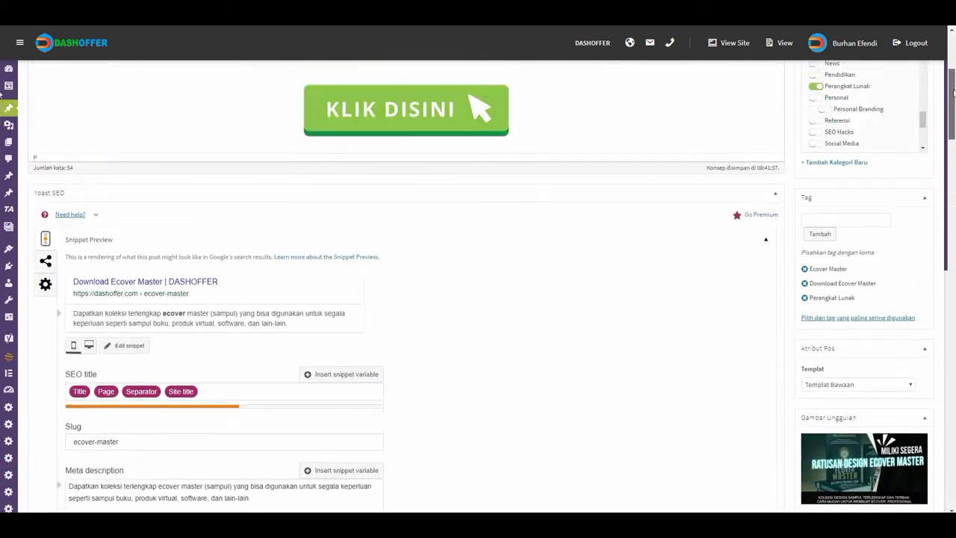
pyautogui.scroll(5, 896, 187)
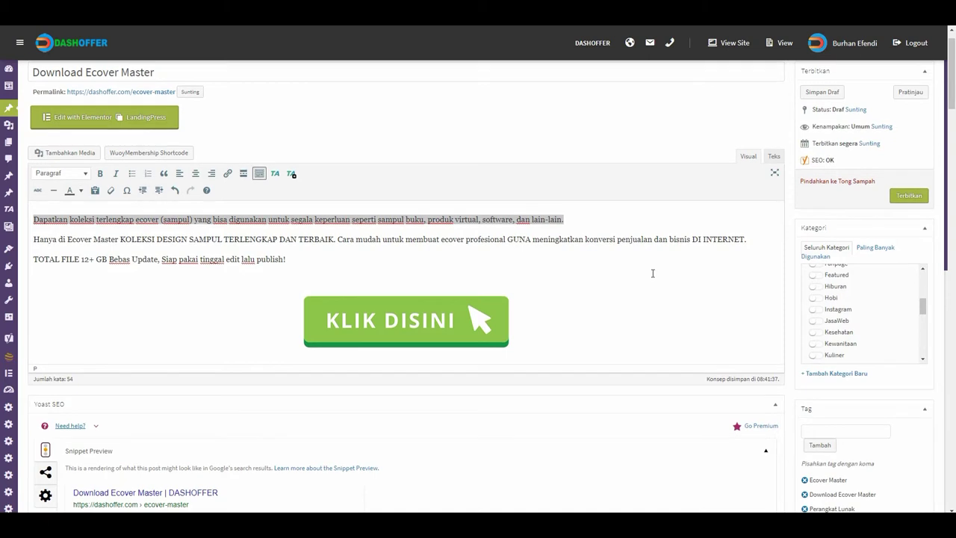
pyautogui.scroll(1, 619, 271)
pyautogui.click(916, 233)
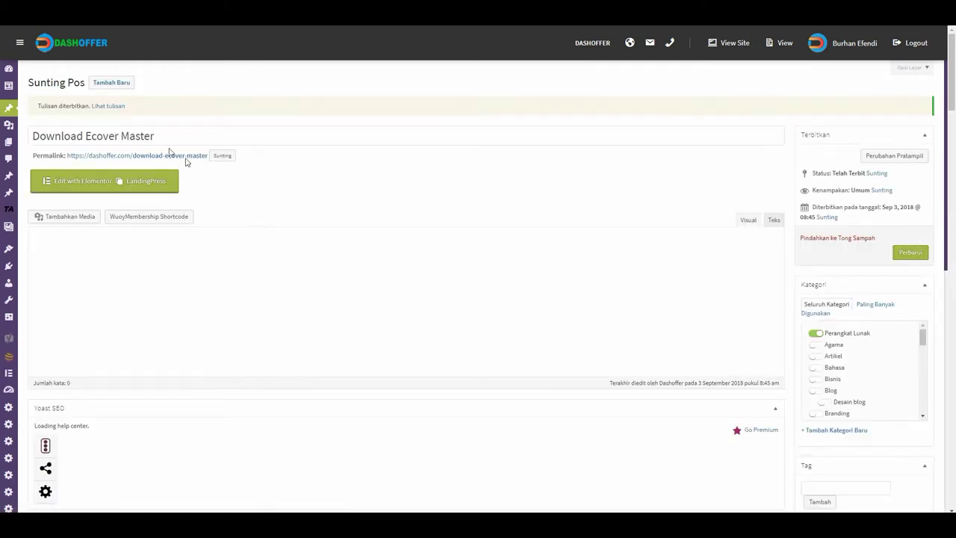
# Open the published post in a new tab and check its image, text, affiliate button and tags
pyautogui.rightClick(104, 107)
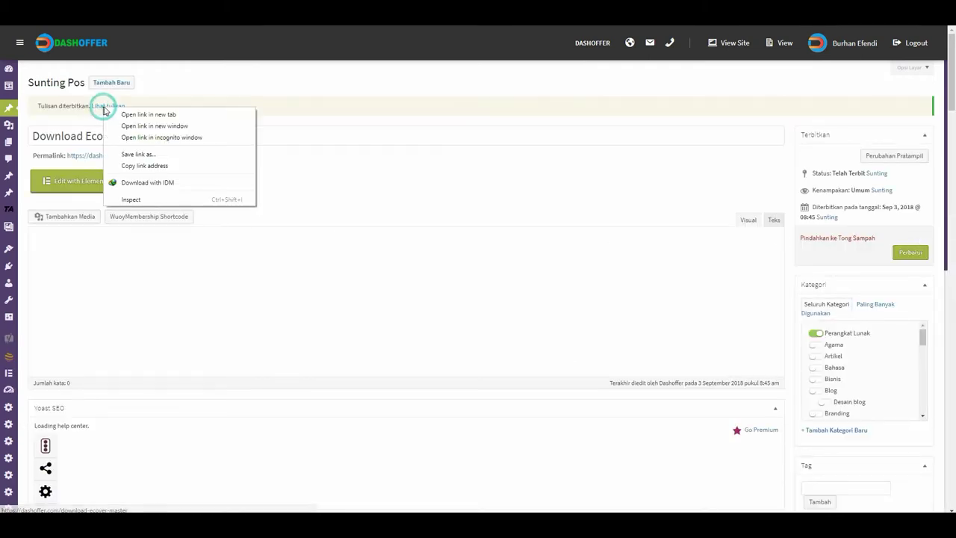
pyautogui.click(131, 115)
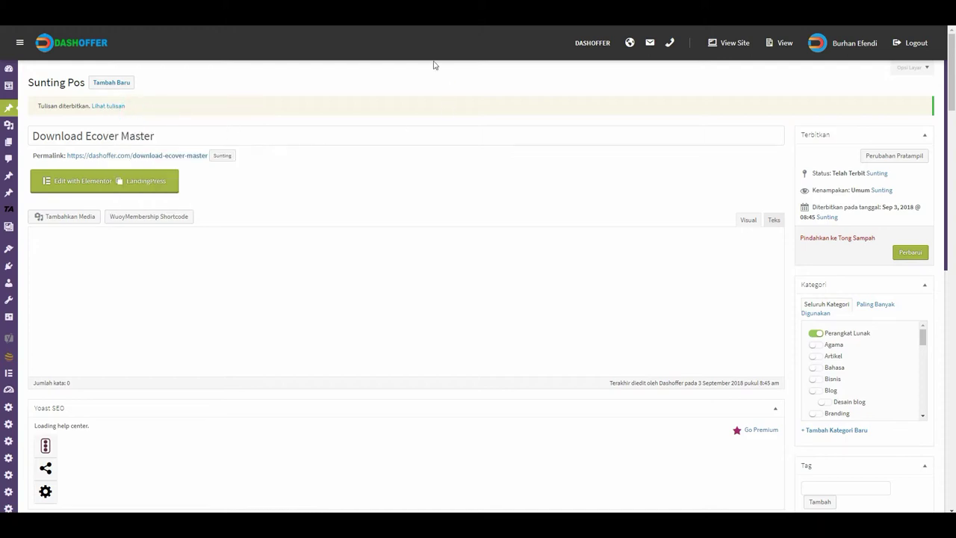
pyautogui.hotkey('ctrl', 'Tab')
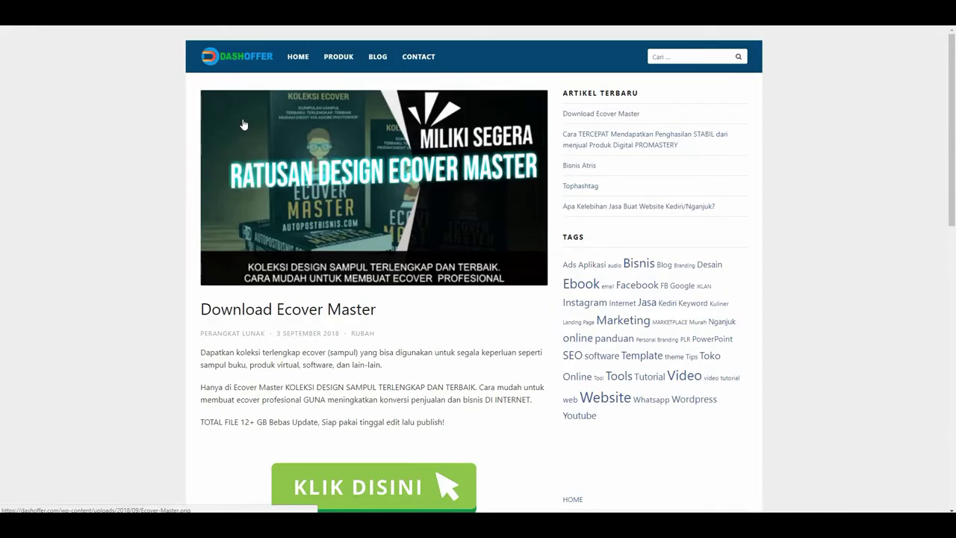
pyautogui.scroll(-3, 314, 252)
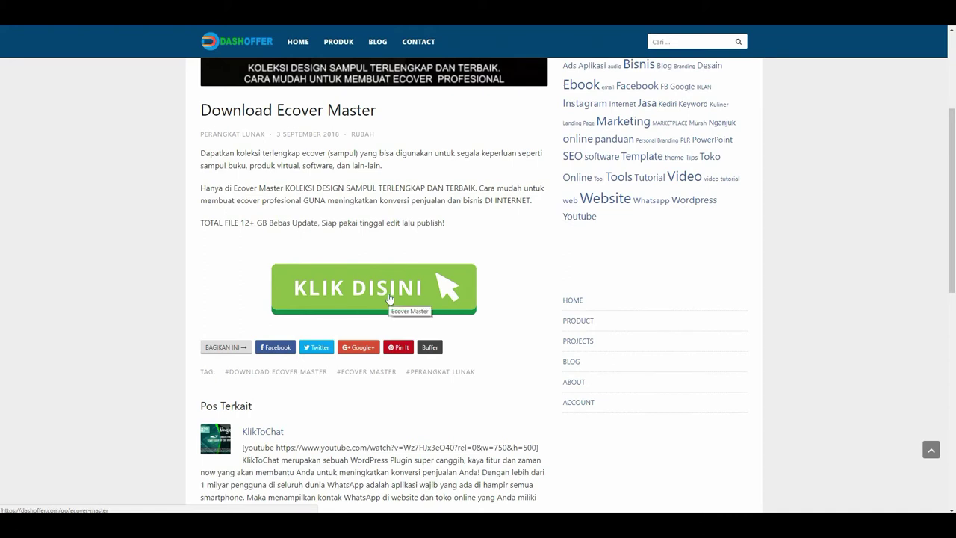
# Test the KLIK DISINI affiliate button, look through the product's sales page, and return to the published post
pyautogui.click(388, 298)
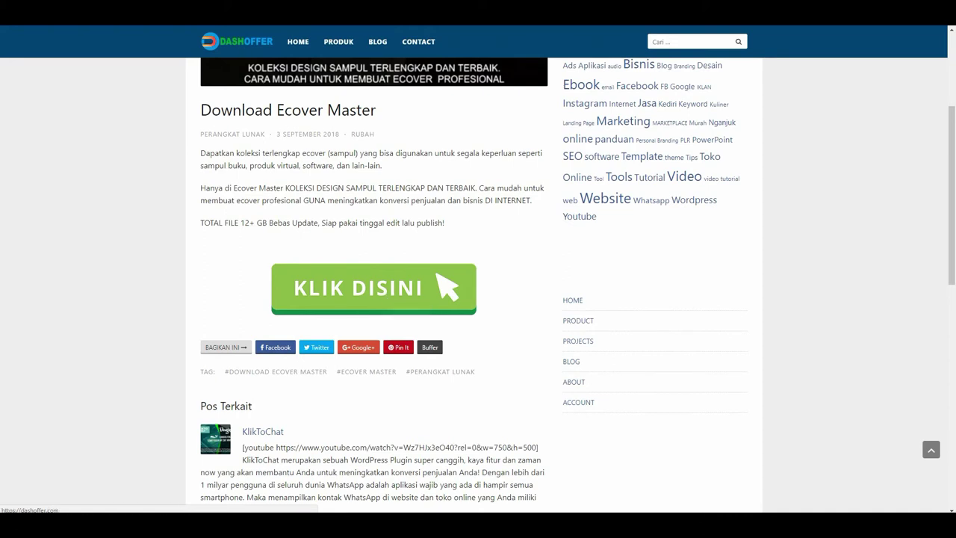
pyautogui.scroll(-15, 442, 288)
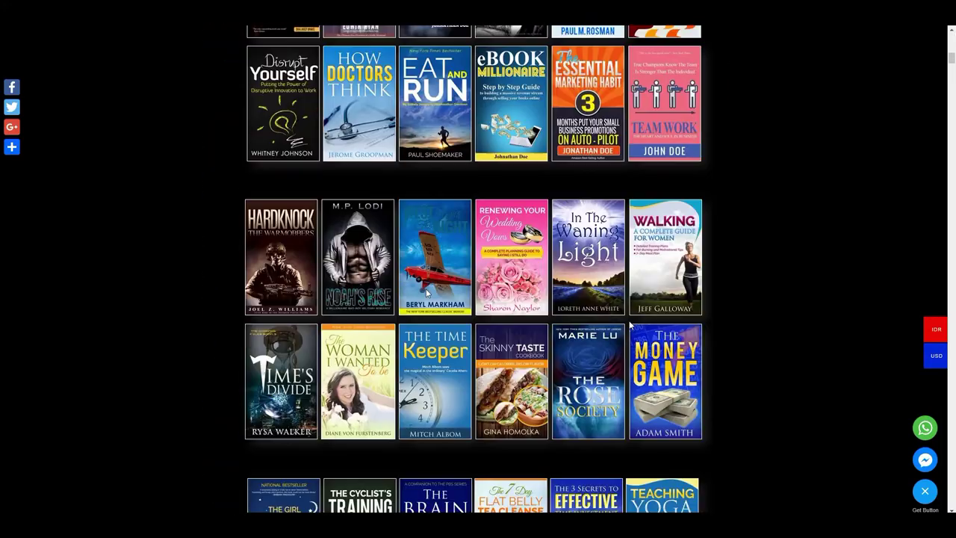
pyautogui.scroll(-3, 630, 324)
pyautogui.moveTo(953, 81); pyautogui.dragTo(952, 469)
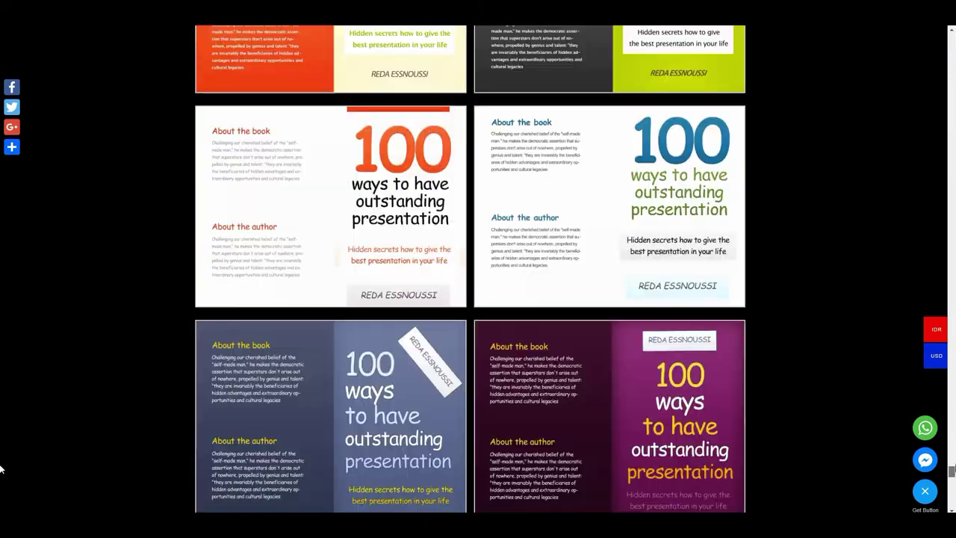
pyautogui.scroll(-3, 845, 366)
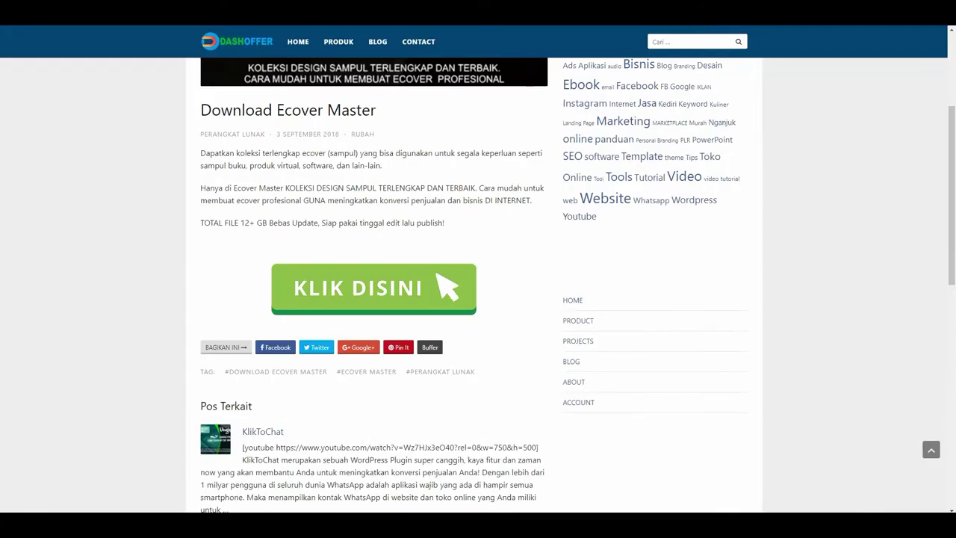
pyautogui.scroll(3, 328, 176)
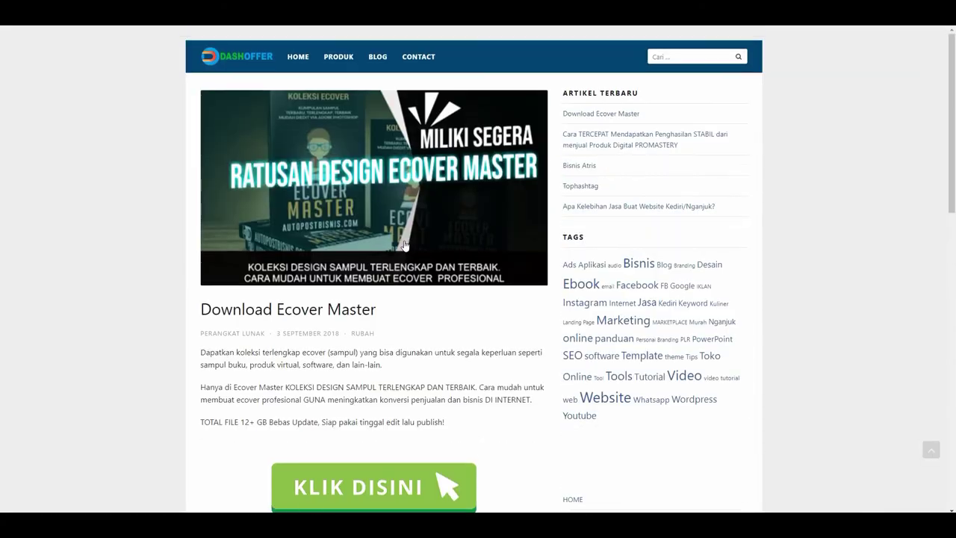